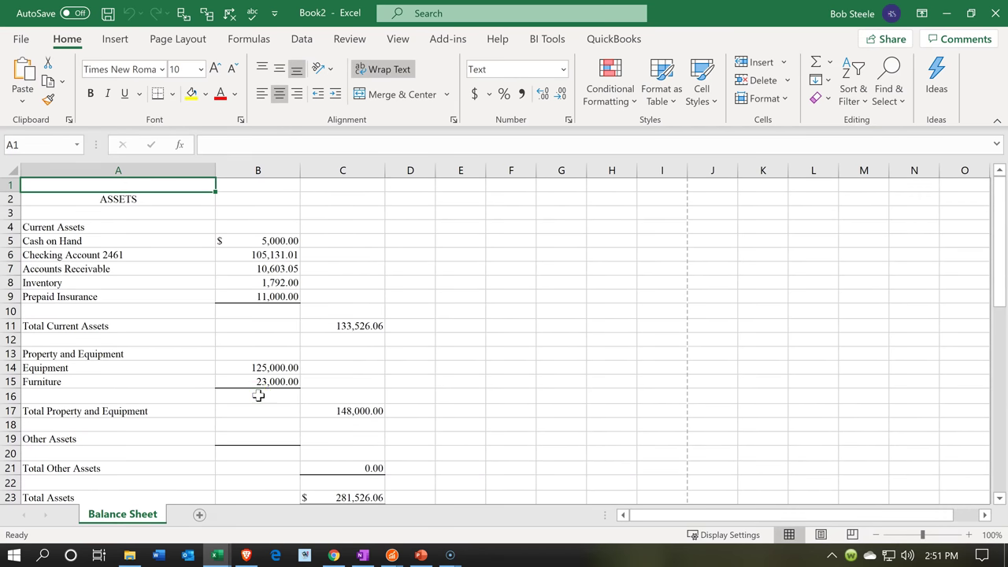
Review the exported Balance Sheet worksheet, check its report header in Page Layout view, and return to Normal view.
left_click(258, 395)
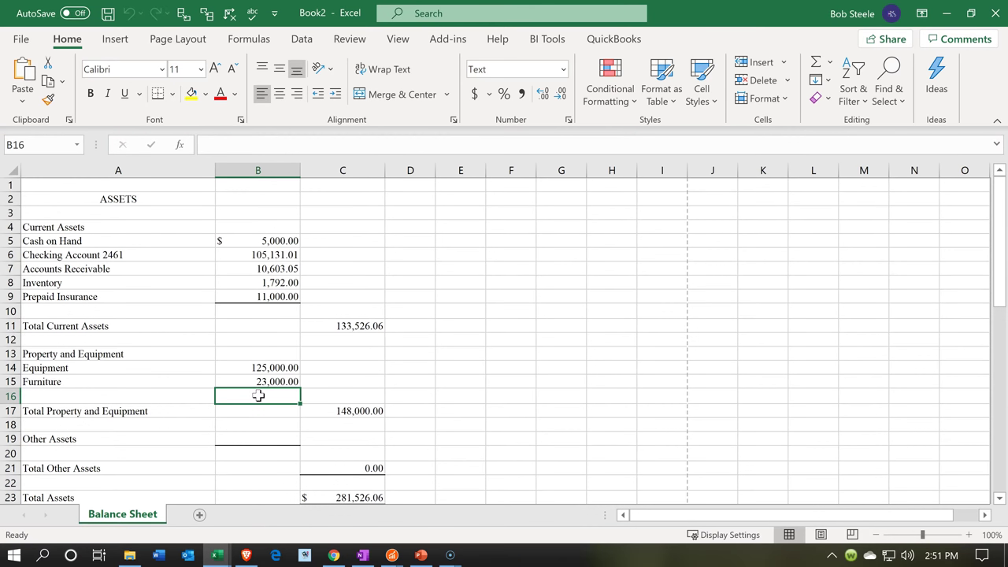
scroll(258, 396, "down", 3)
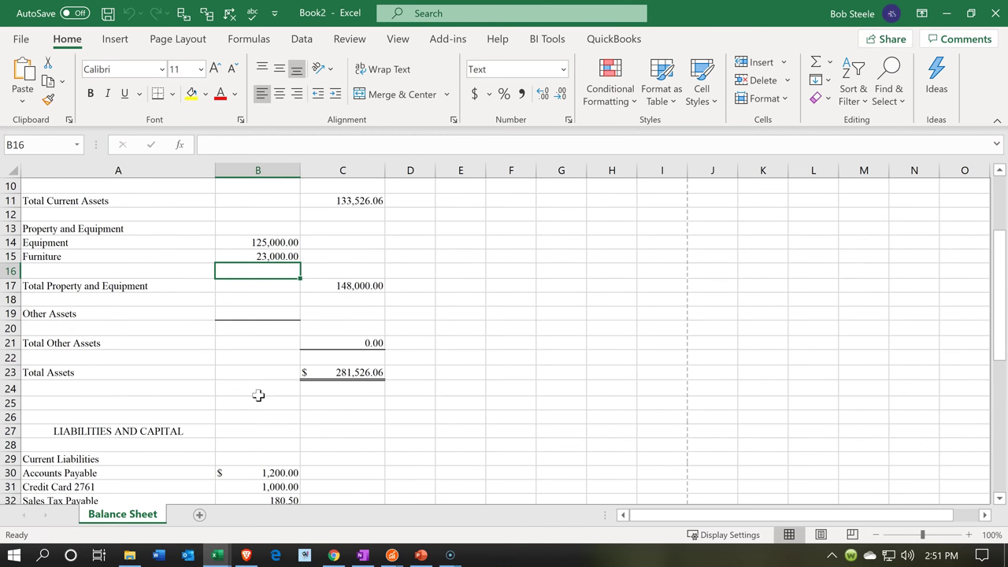
left_click(822, 534)
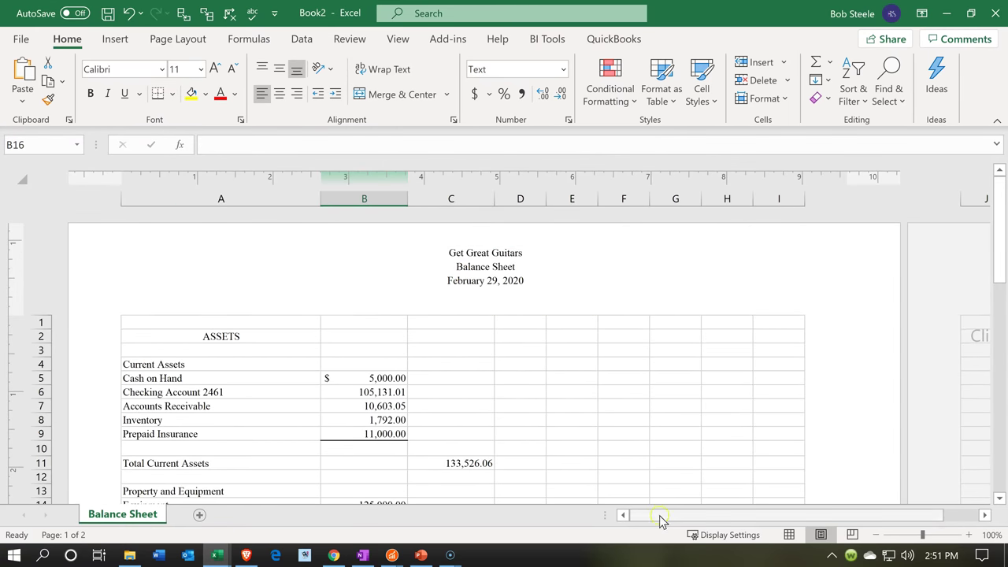
left_click(793, 534)
left_click(792, 535)
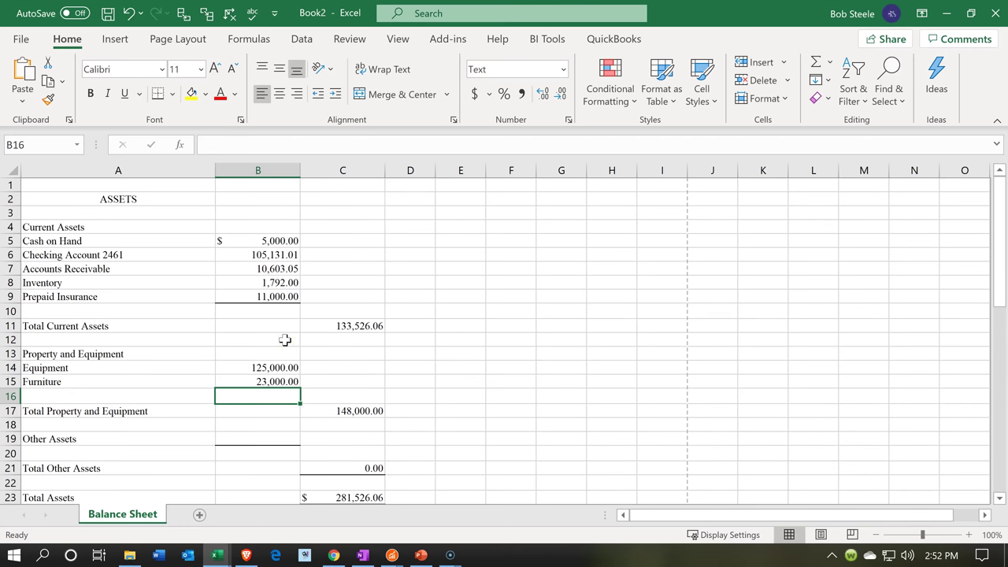
Start saving the workbook under a new name in the Section 8 folder of Desktop > Sage 50 Coud Docs.
left_click(21, 43)
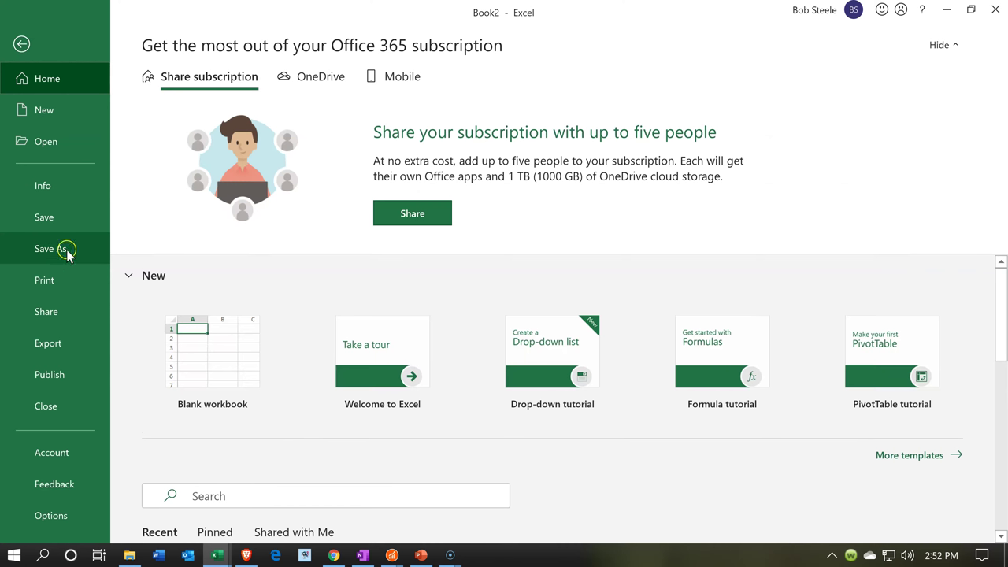
left_click(67, 250)
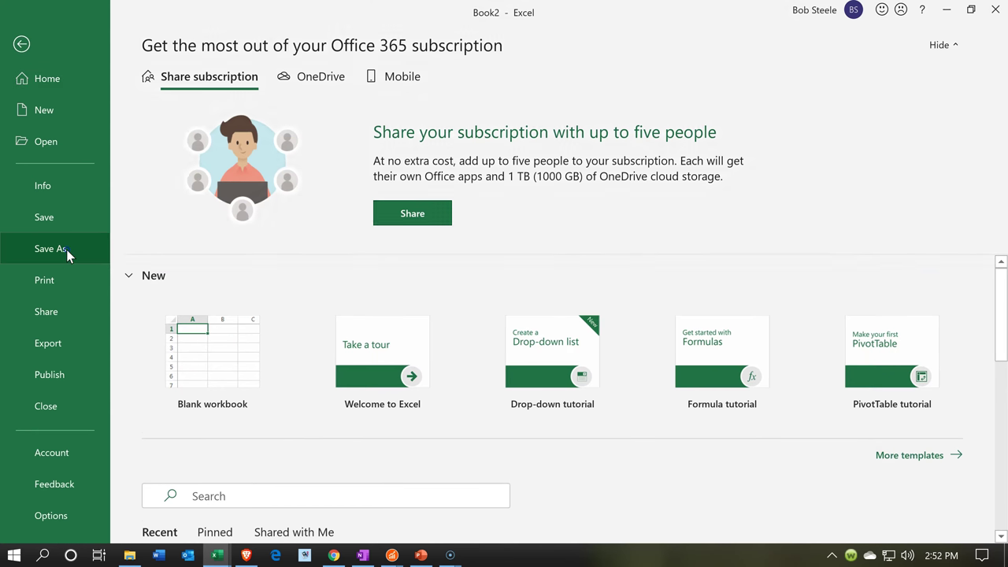
left_click(215, 331)
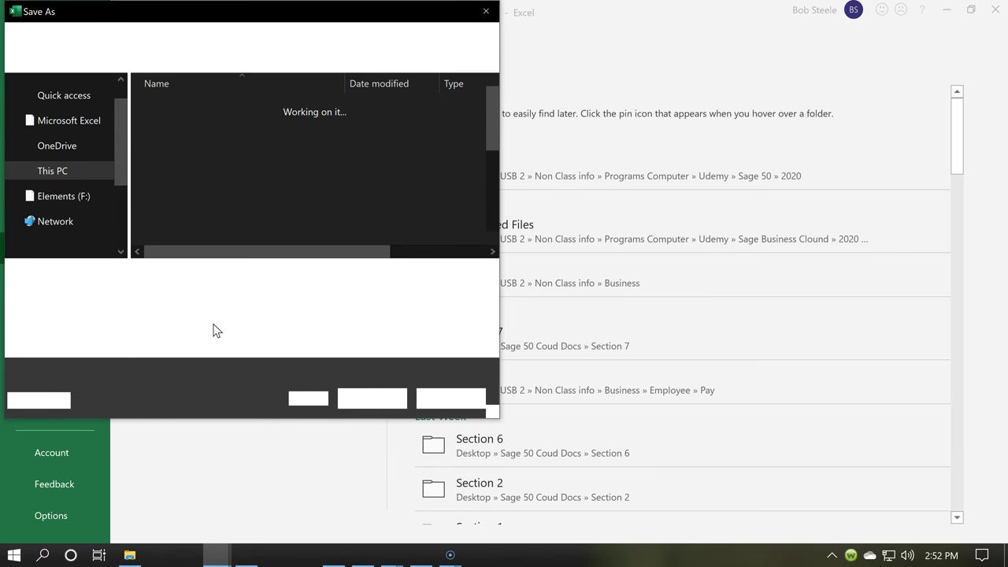
left_click(193, 230)
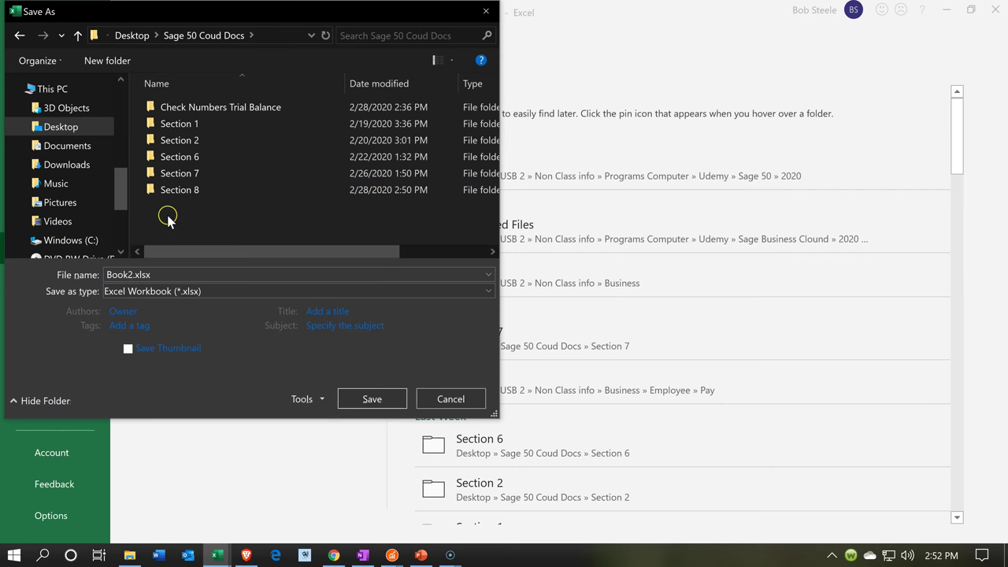
double_click(174, 194)
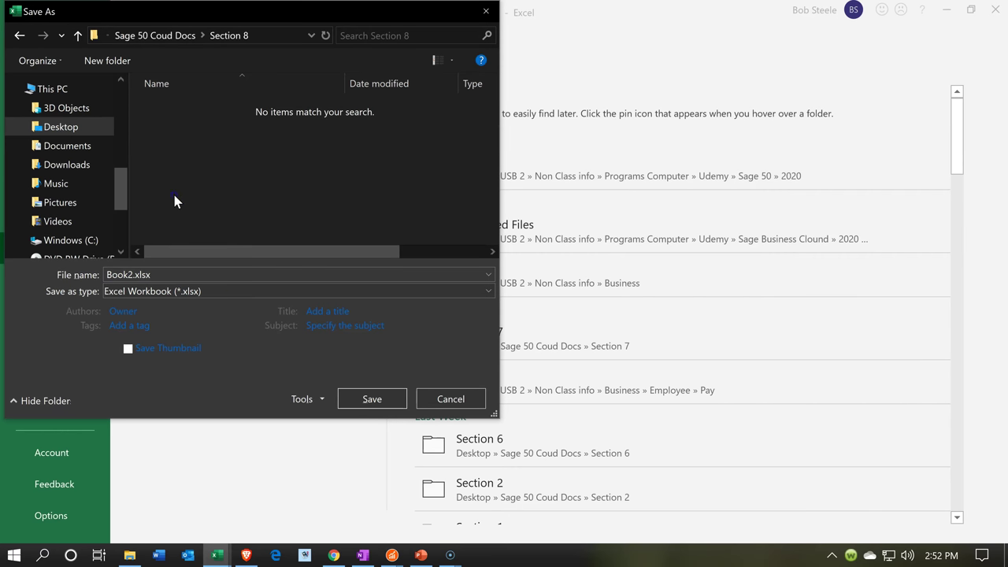
Save the workbook as Month End Reports Feb.xlsx and close it.
left_click(166, 241)
key("BackSpace")
key("BackSpace")
key("BackSpace")
key("BackSpace")
key("BackSpace")
type("Month End R")
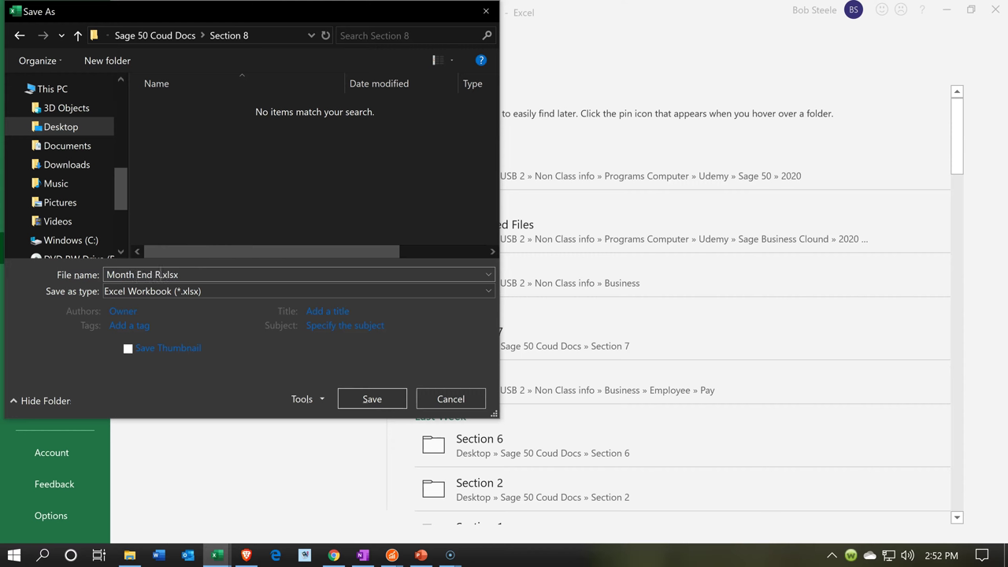
type("eports Fe")
left_click(382, 408)
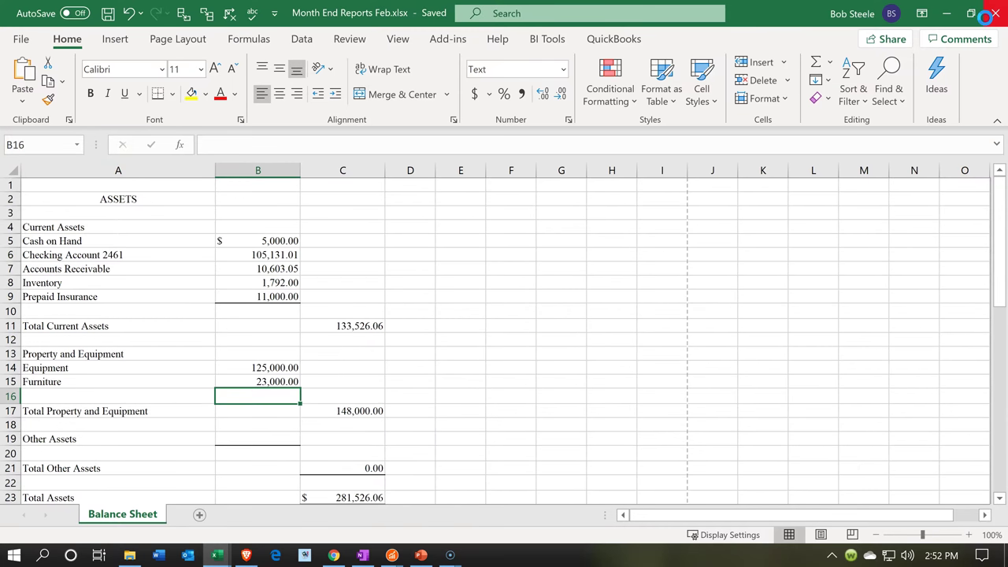
left_click(991, 12)
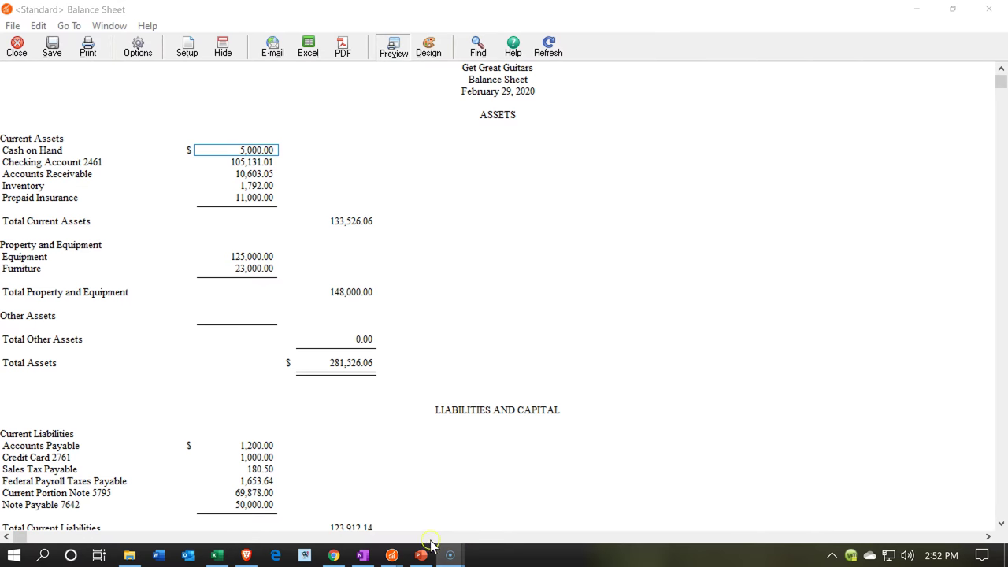
Switch to the Income Statement in Sage 50 and export it as a new worksheet to the existing Month End Reports Feb.xlsx in Section 8.
left_click(396, 552)
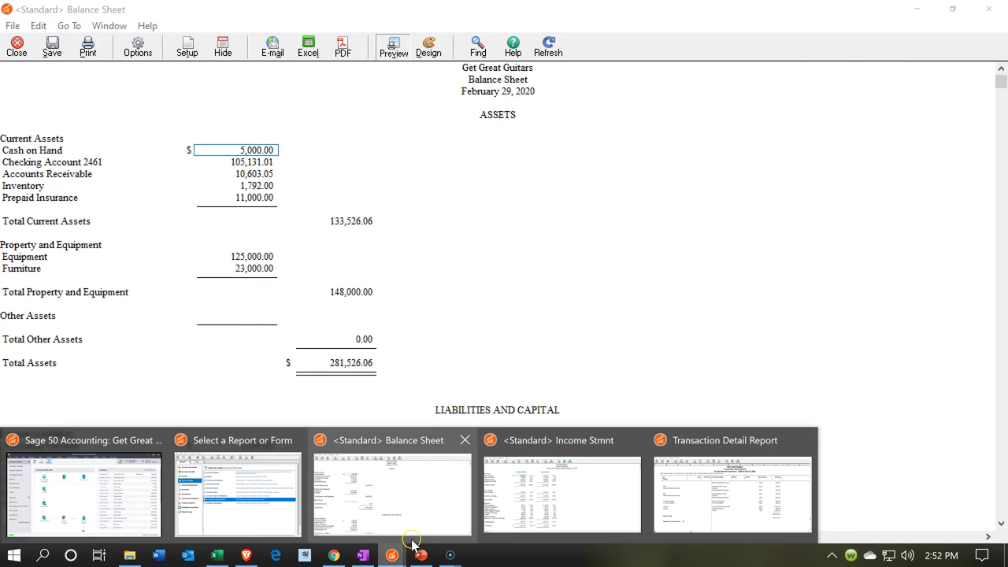
left_click(528, 483)
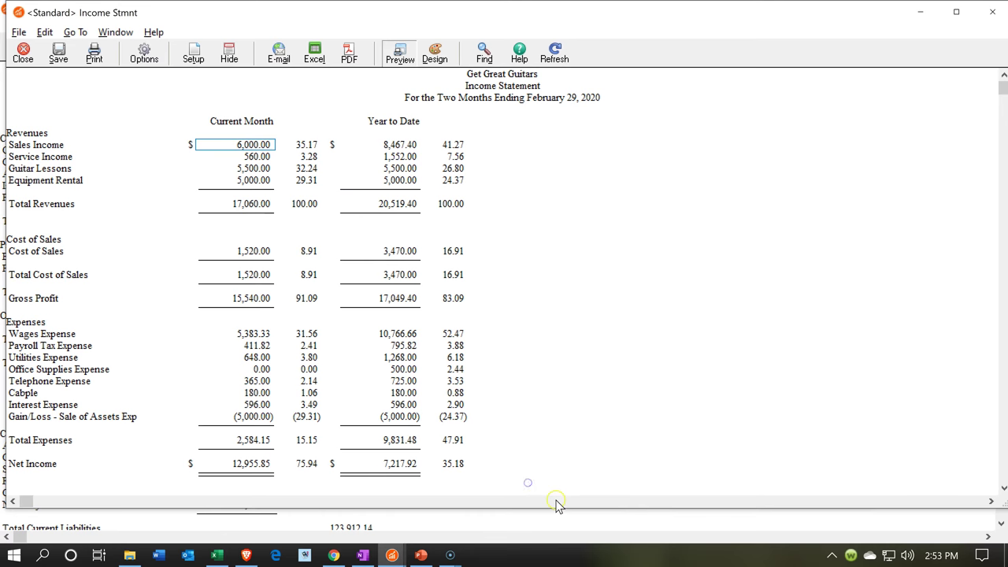
left_click(324, 58)
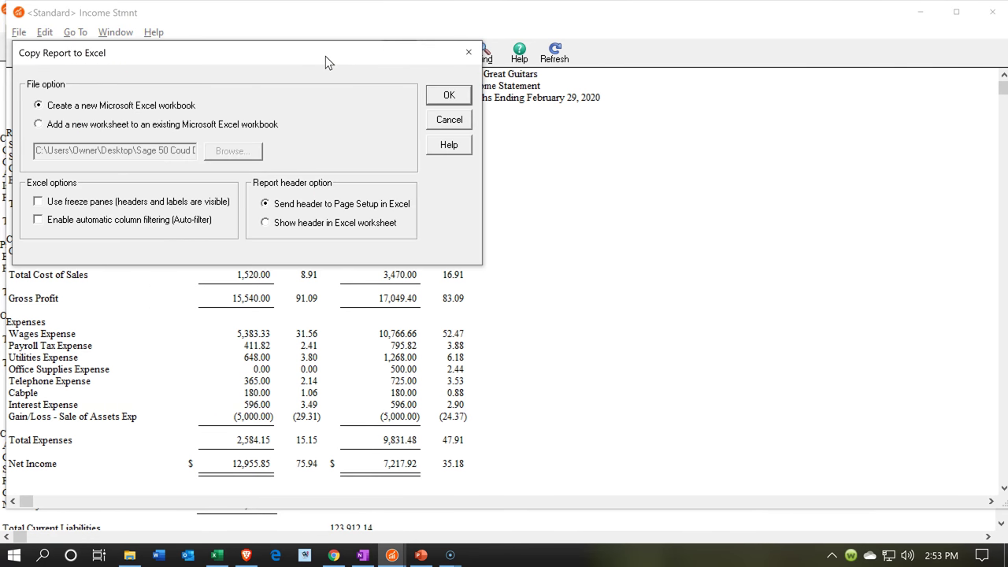
left_click(38, 124)
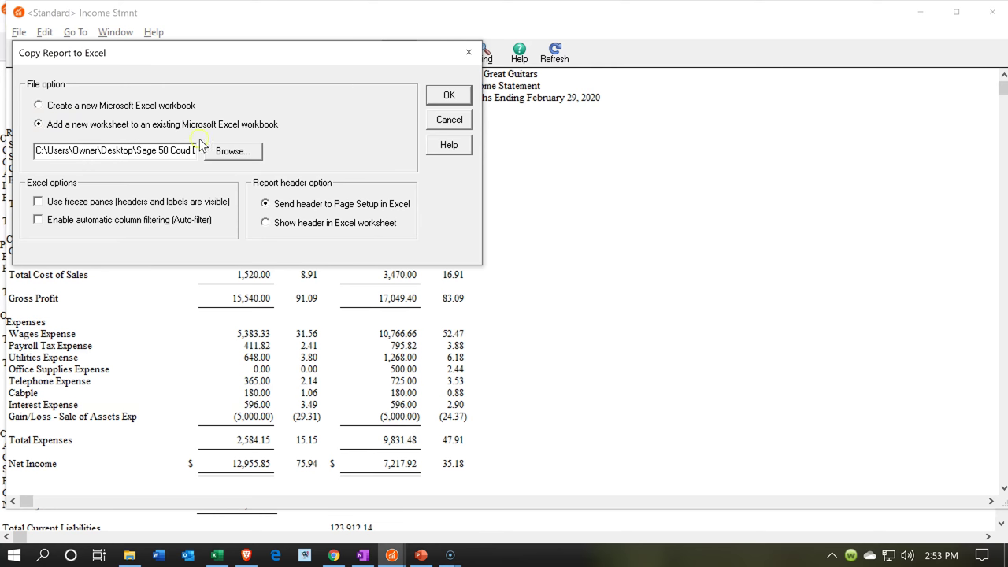
left_click(230, 151)
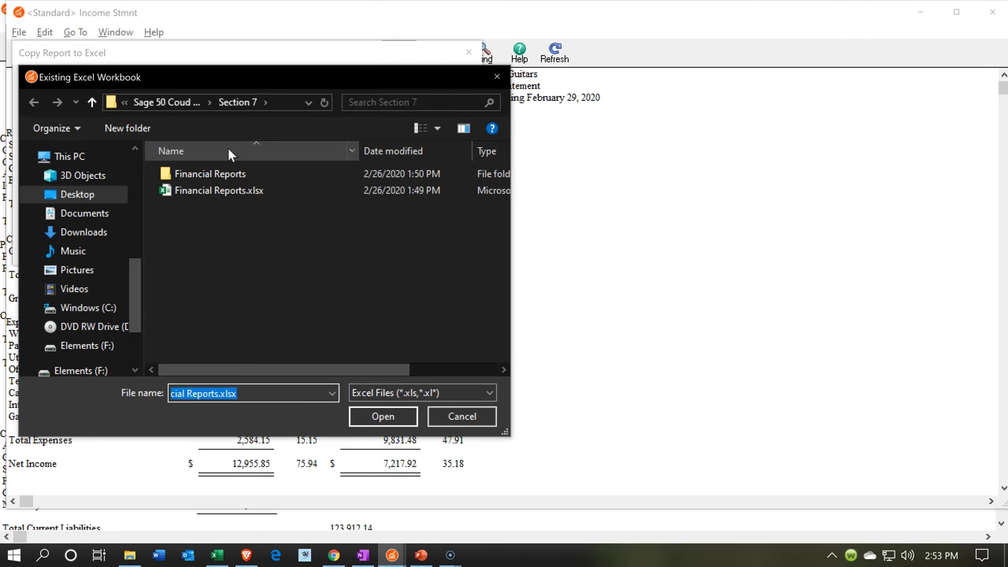
left_click(167, 103)
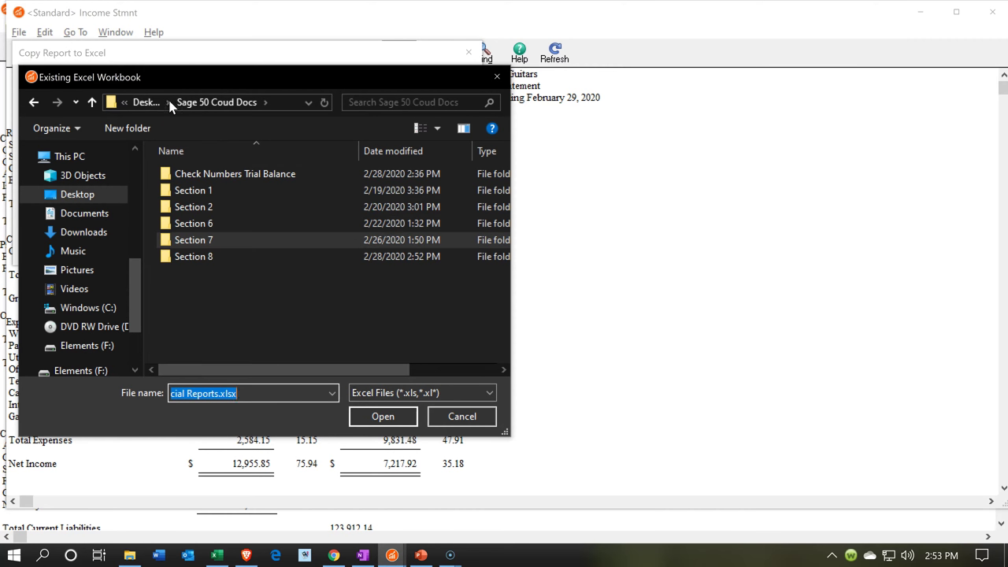
double_click(200, 260)
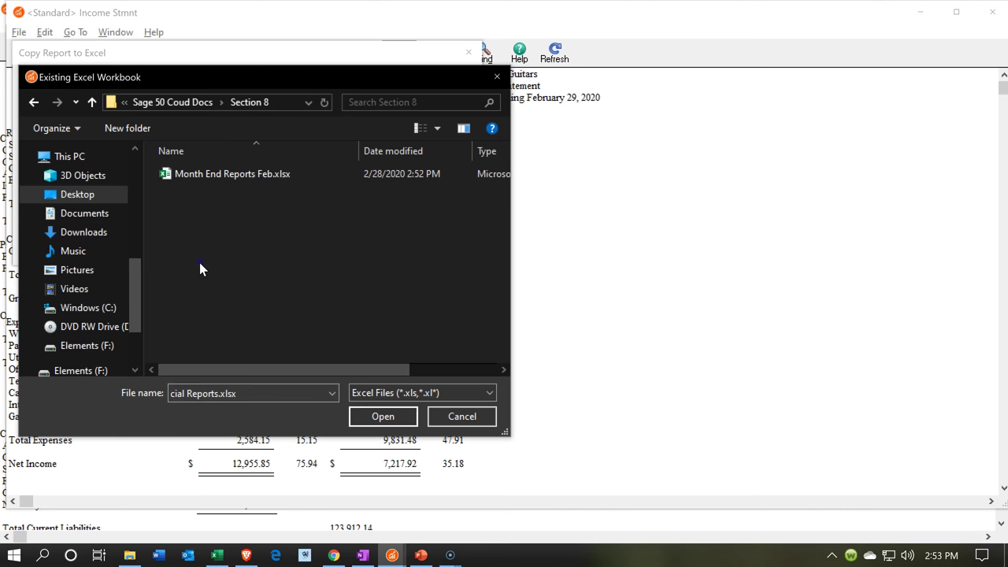
double_click(199, 174)
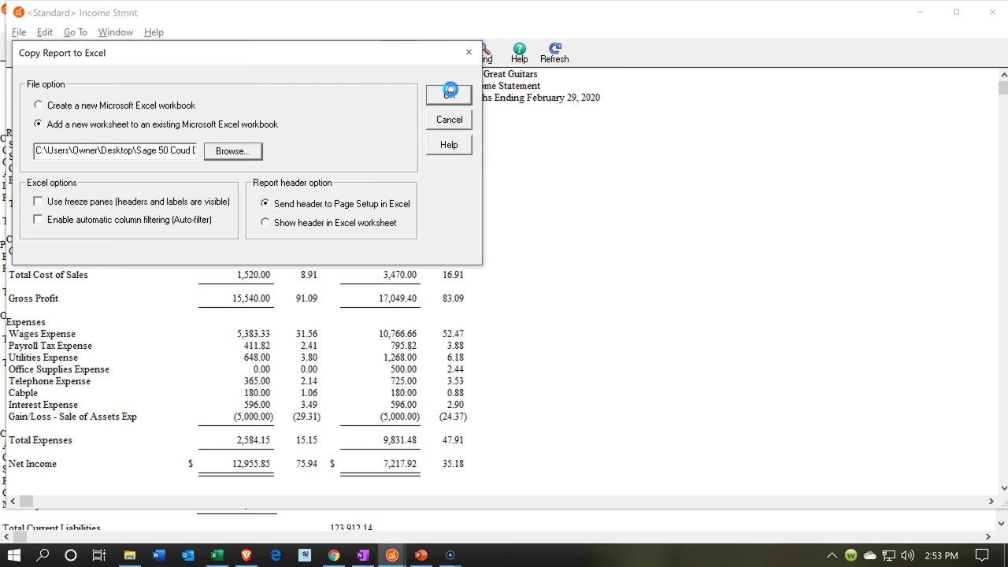
left_click(451, 95)
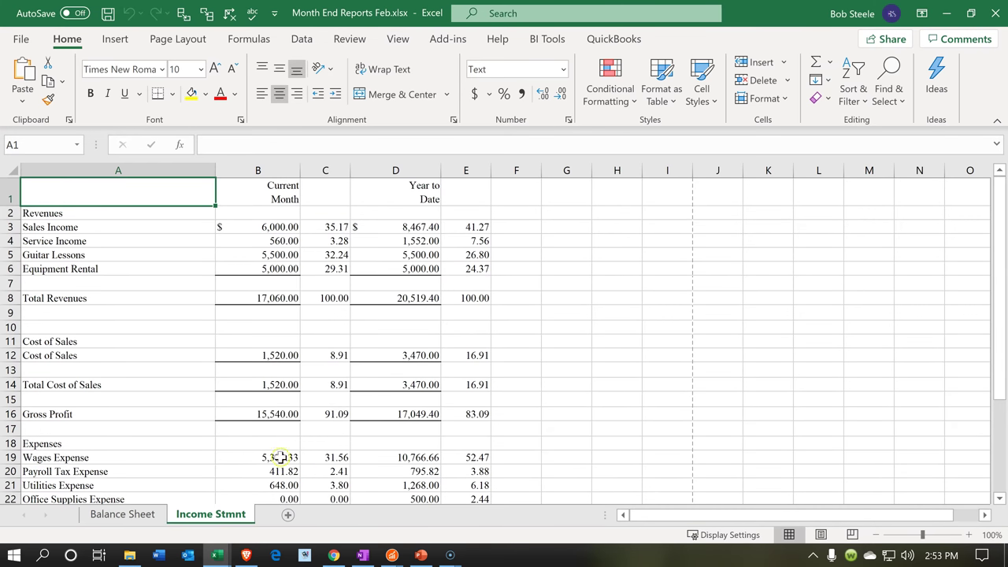
Check the Income Statement worksheet's header in Page Layout view, return to Normal view, and examine percentage columns C and E.
left_click(821, 534)
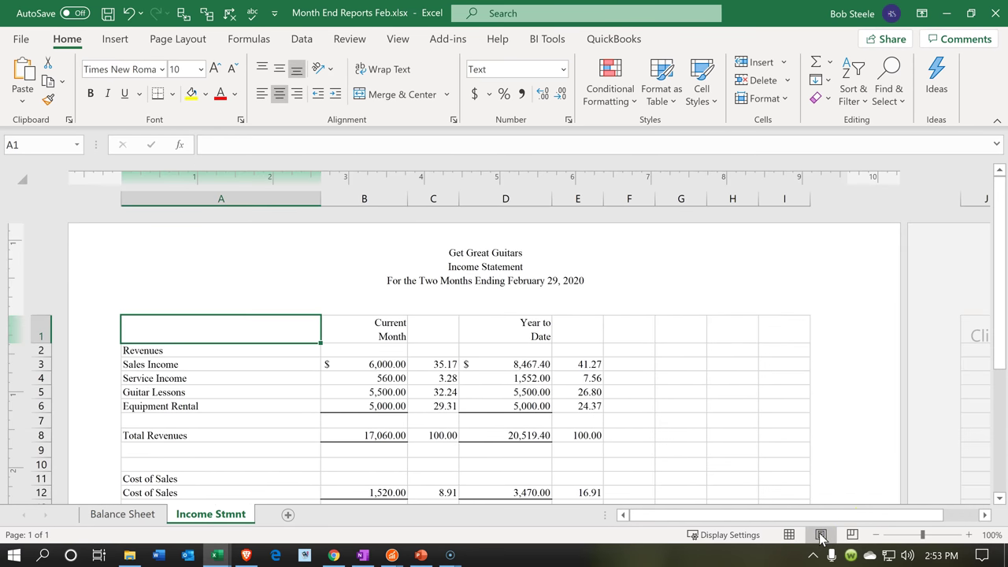
left_click(790, 535)
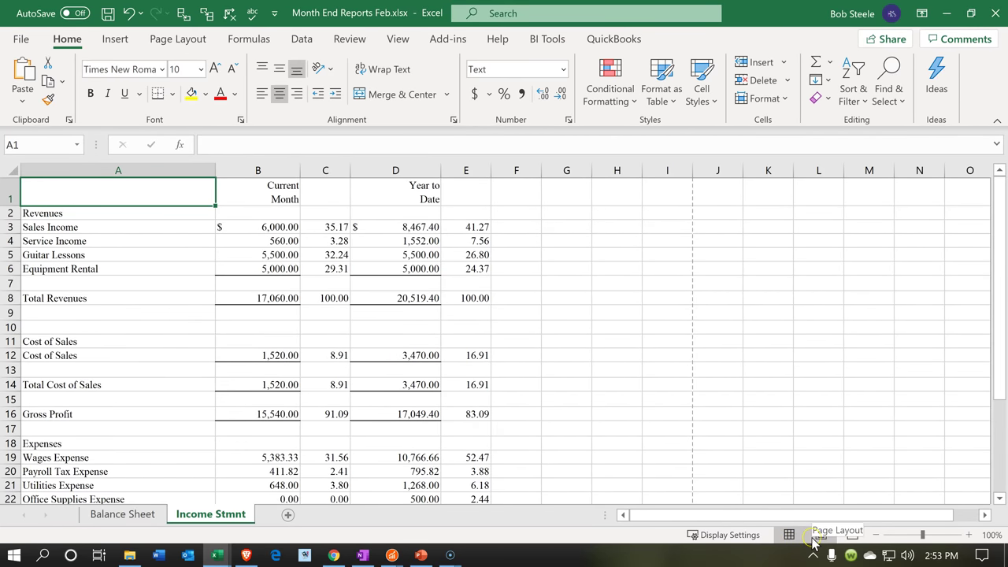
left_click(377, 315)
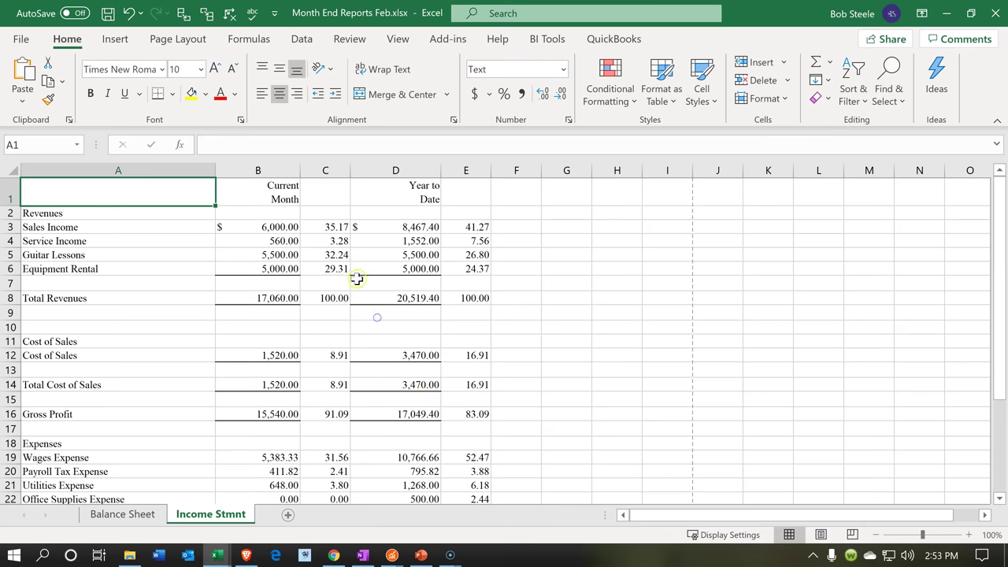
left_click(331, 170)
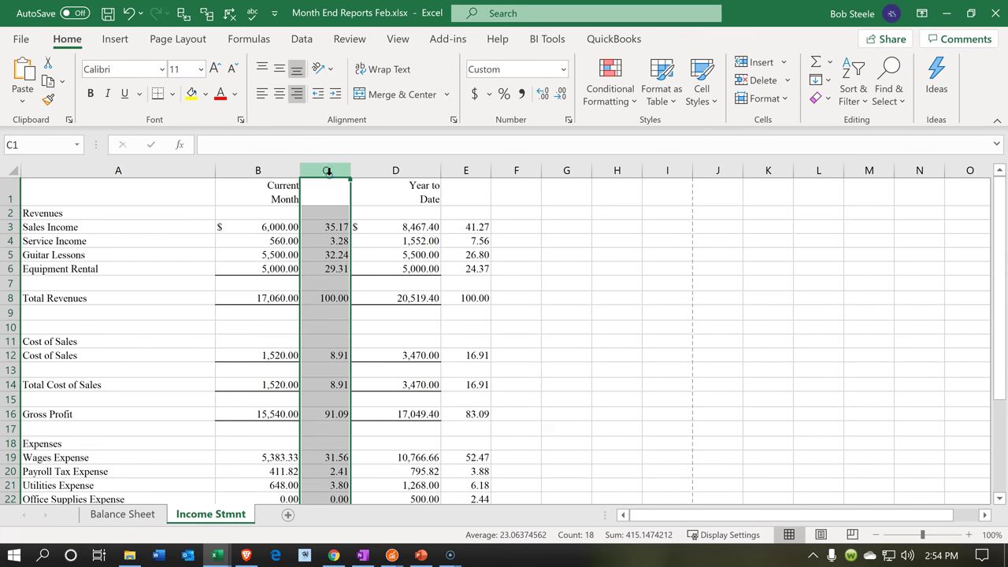
left_click(482, 171)
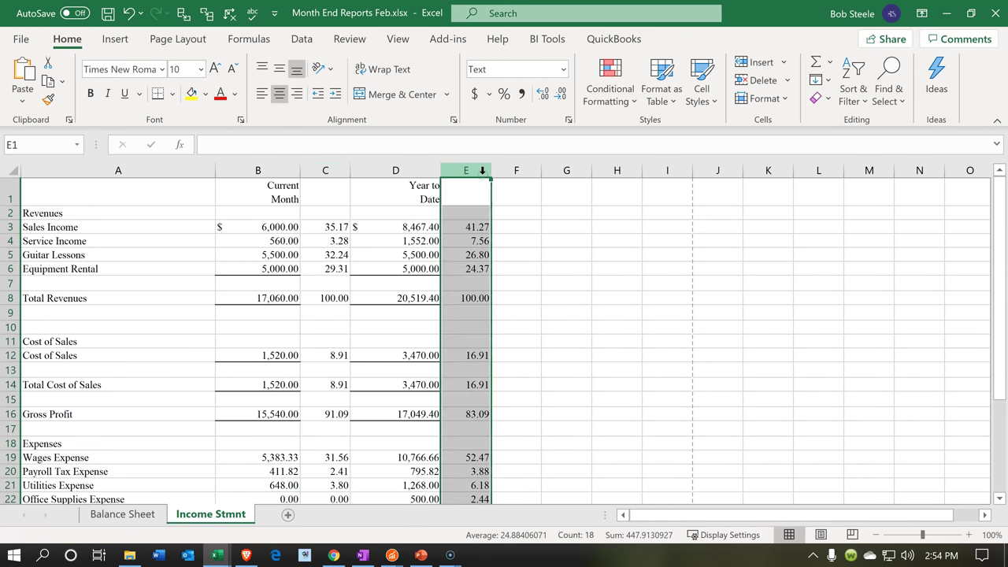
left_click(390, 262)
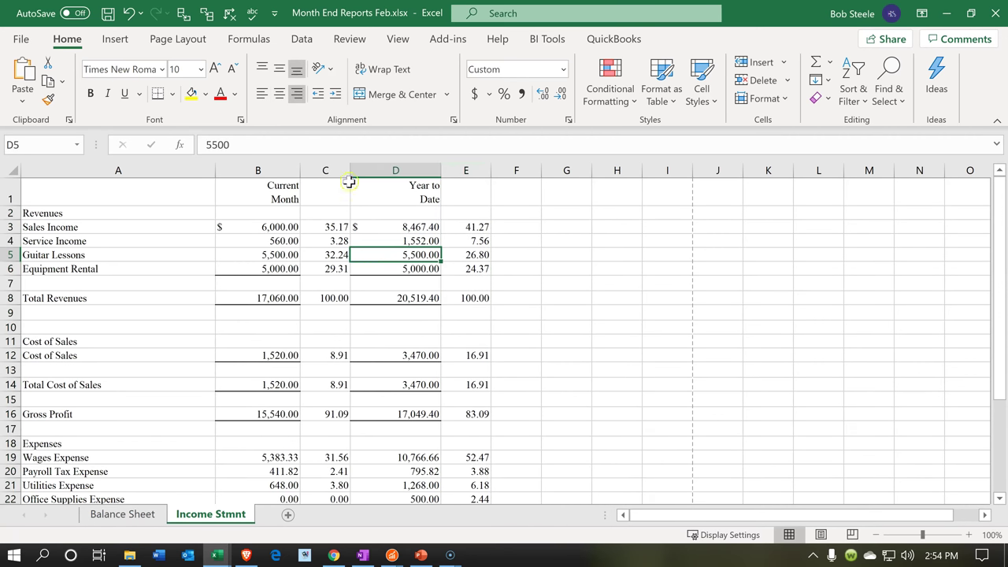
Close the Month End Reports Feb workbook, saving its changes.
left_click(996, 6)
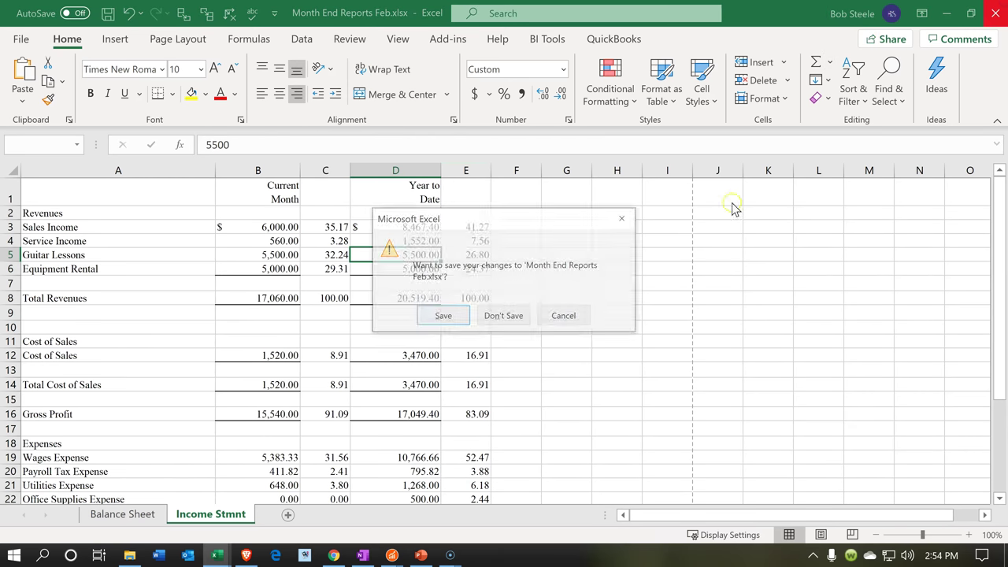
left_click(442, 317)
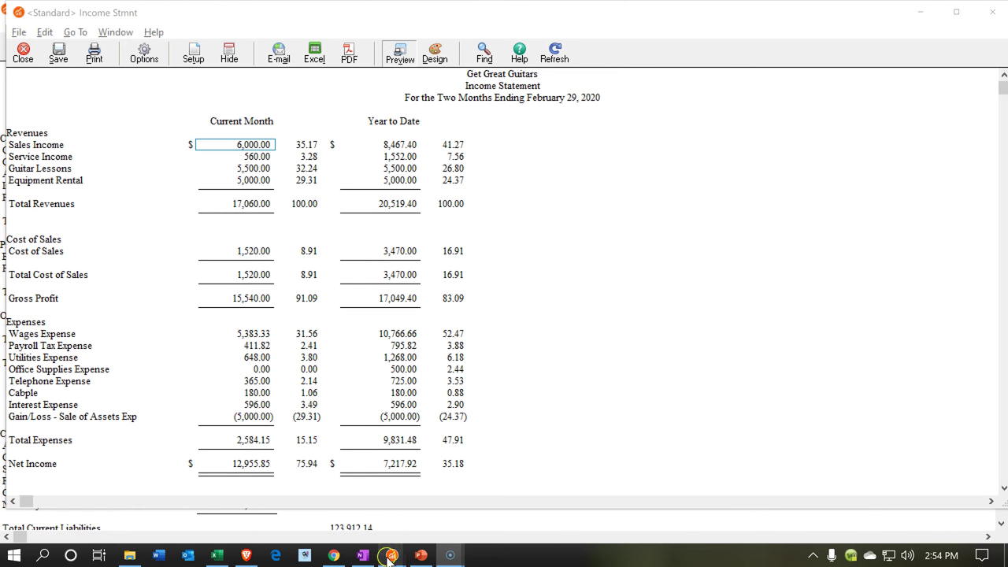
Export the Transaction Detail Report from Sage 50 as a new worksheet in the existing Month End Reports Feb workbook and show it in Page Layout view.
mouse_move(392, 556)
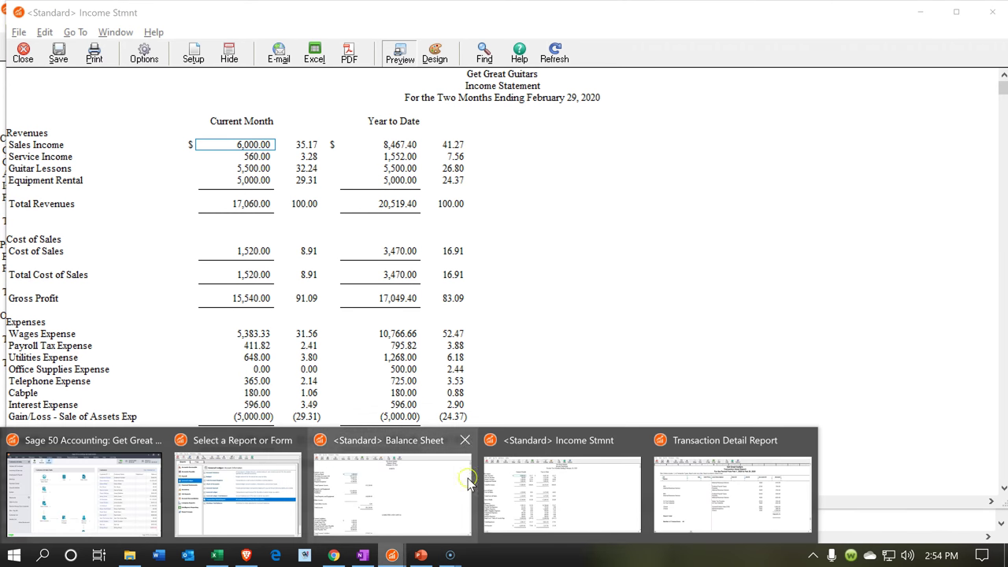
mouse_move(707, 493)
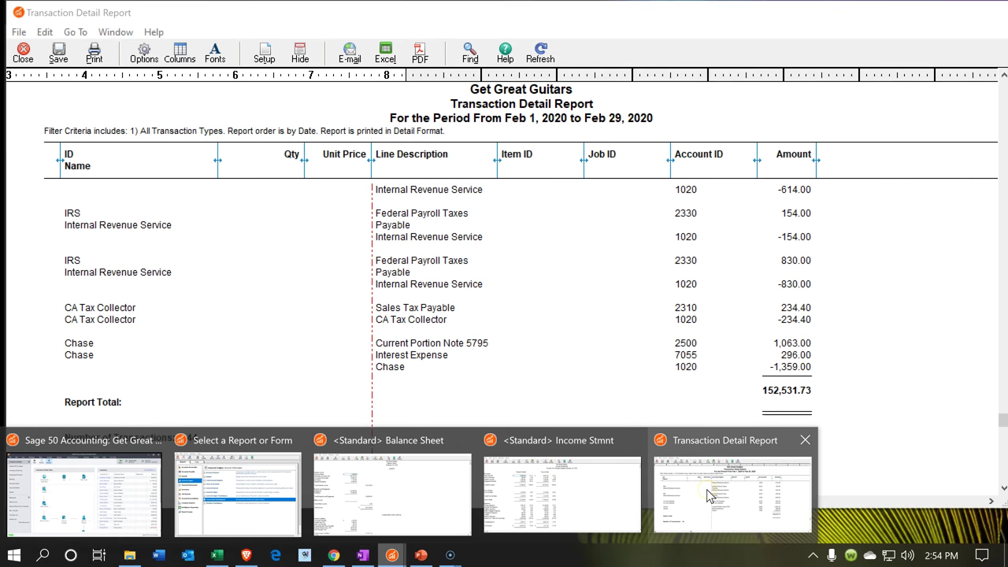
left_click(707, 493)
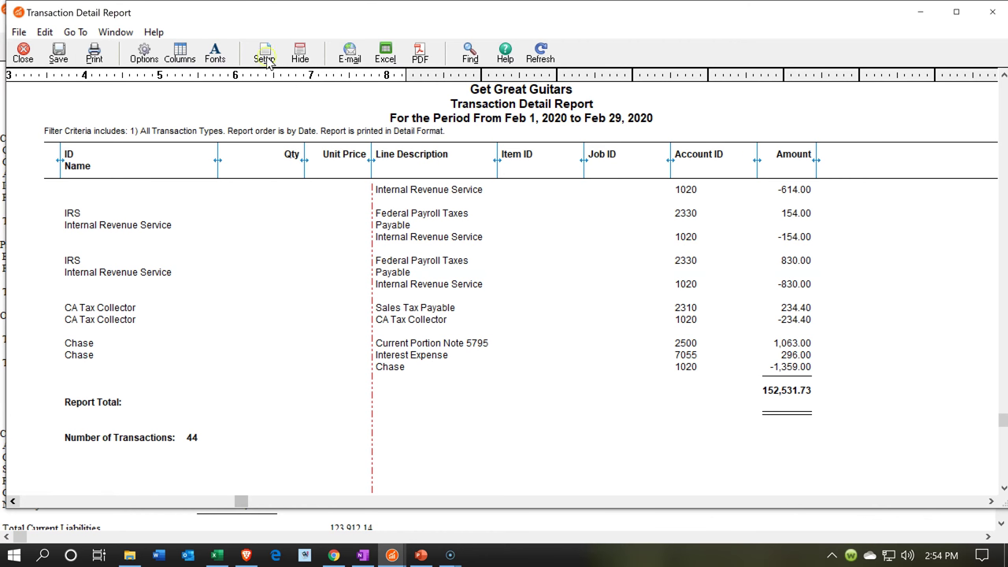
left_click(385, 53)
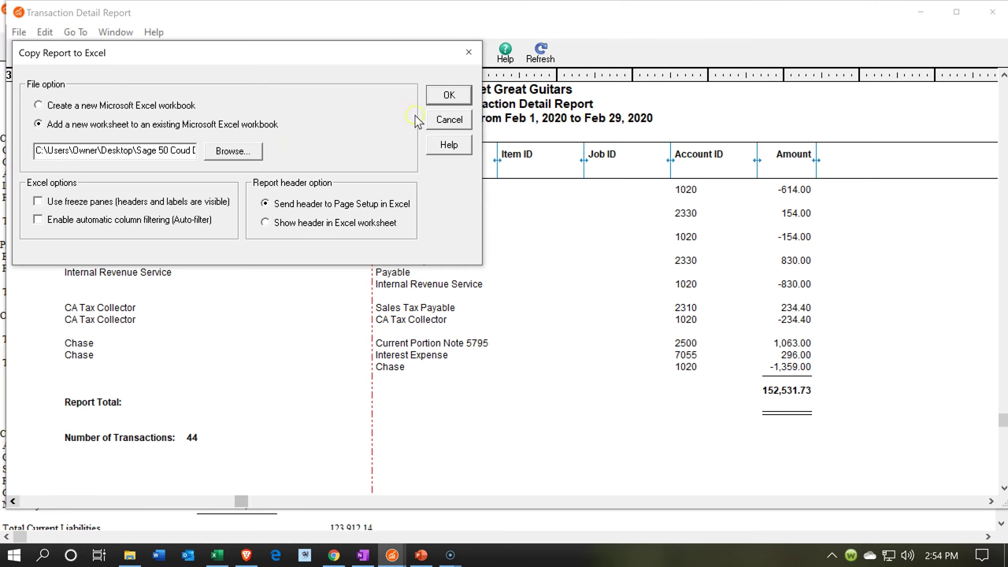
left_click(447, 96)
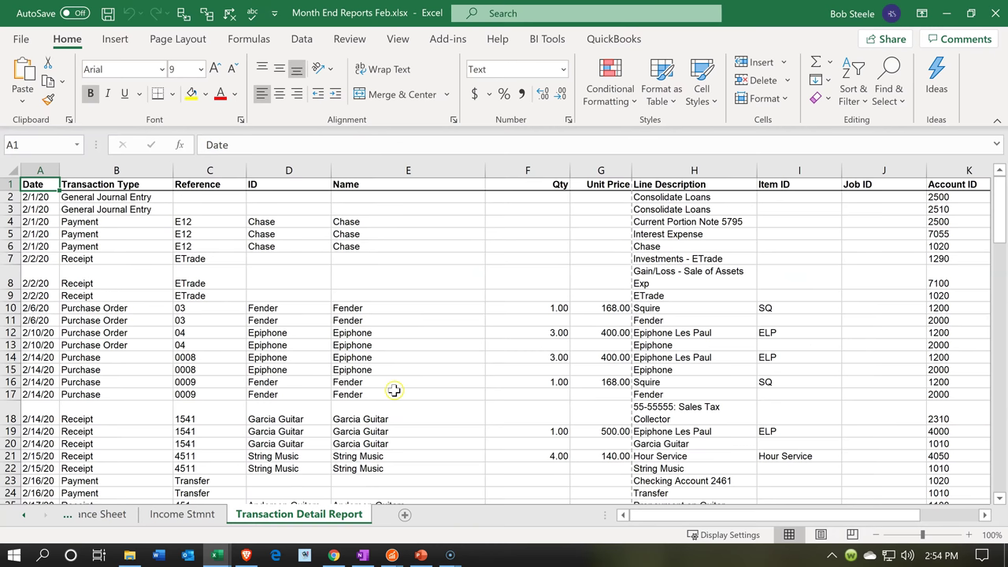
left_click(821, 534)
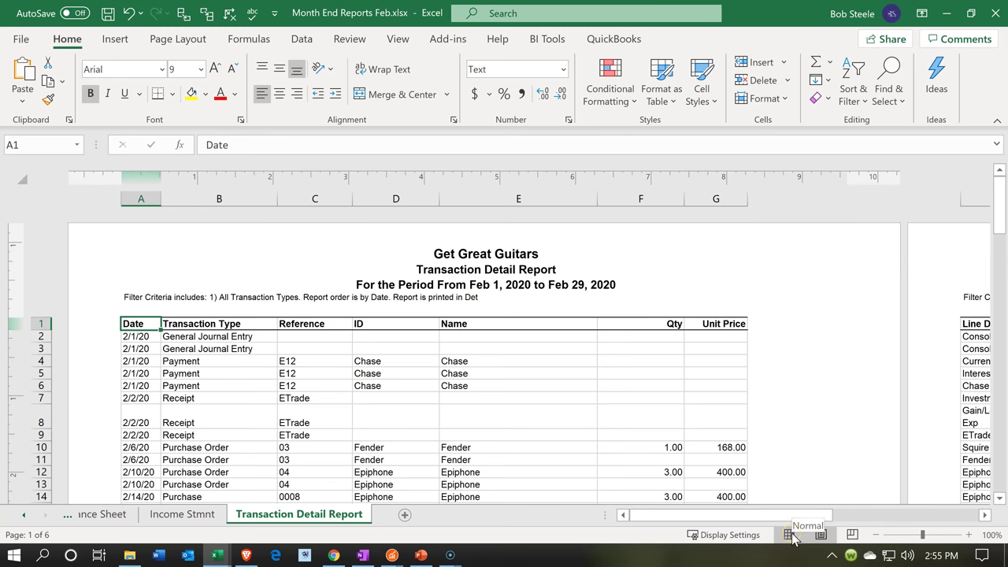
Return the Transaction Detail Report worksheet to Normal view and check its page orientation setting.
left_click(789, 535)
left_click(386, 356)
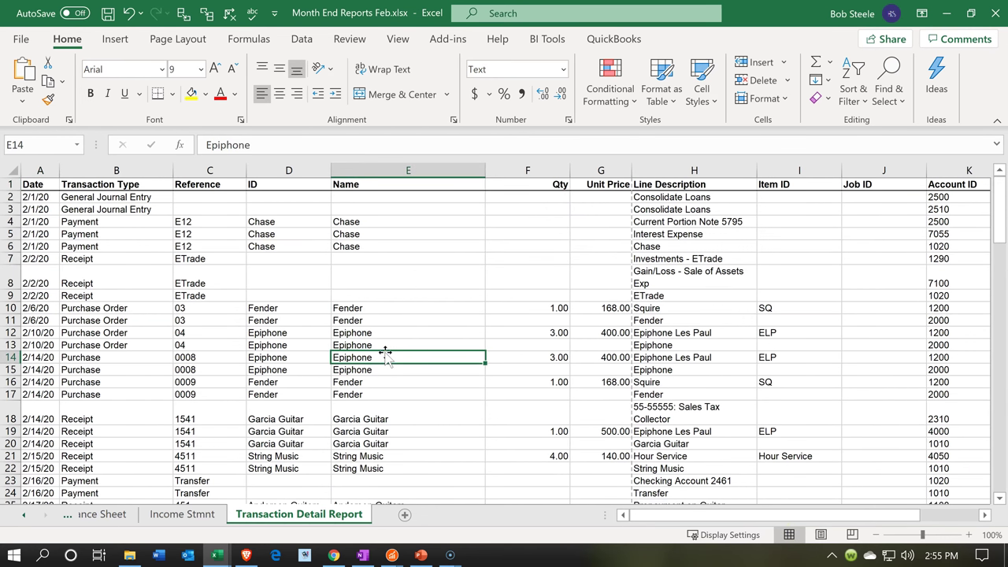
key("Left")
key("Left")
key("Left")
key("Left")
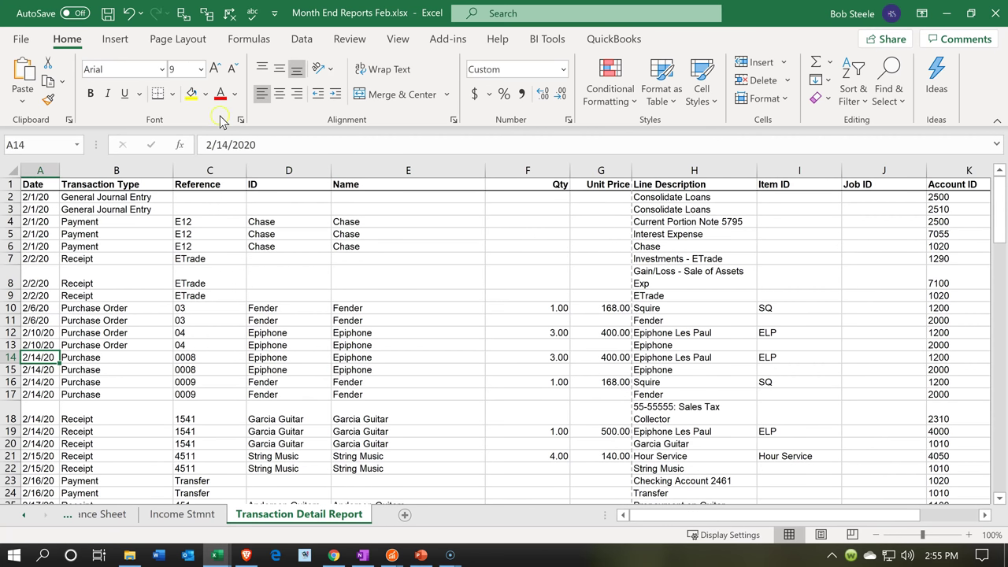
left_click(167, 41)
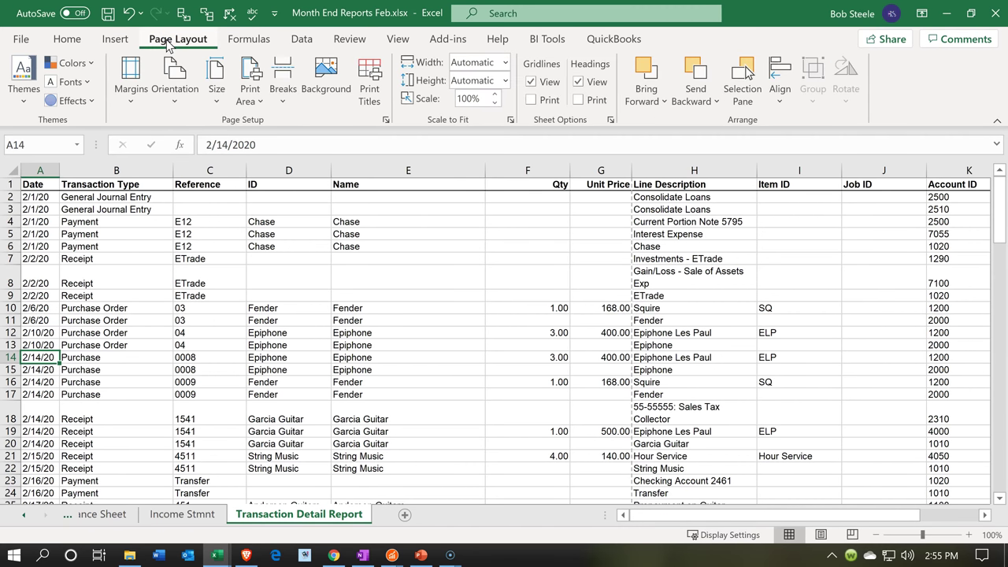
left_click(173, 107)
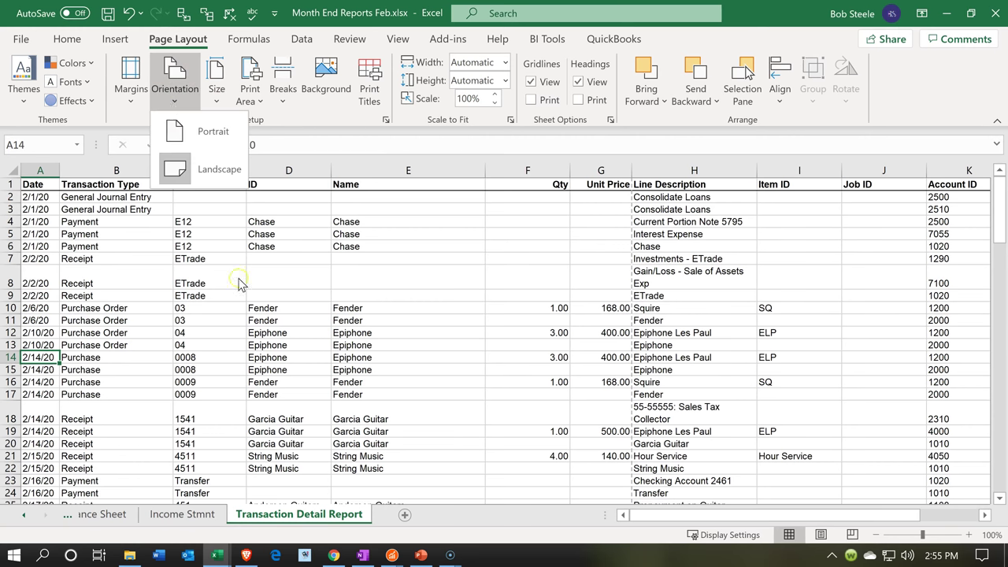
left_click(237, 320)
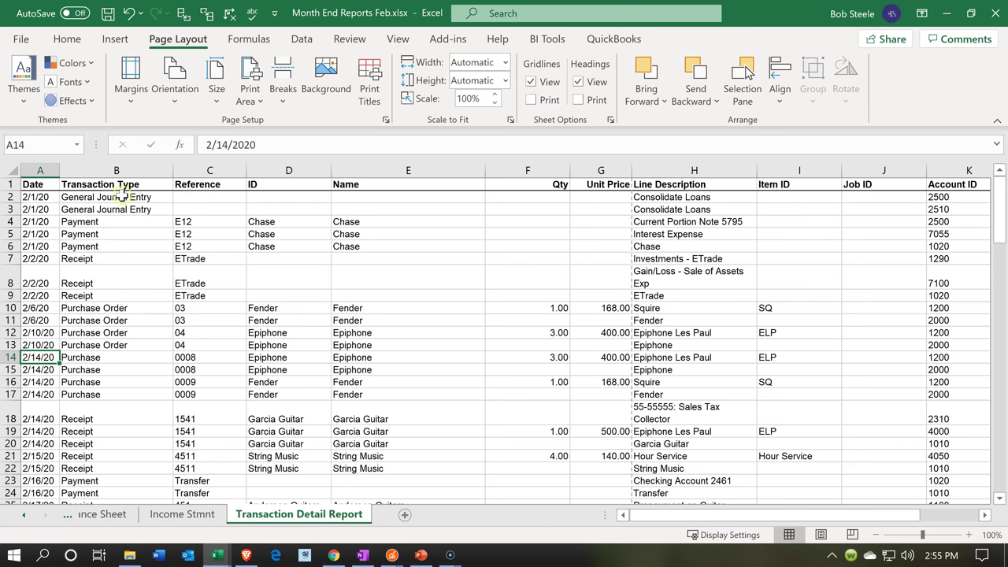
AutoFit the widths of columns B through L on the Transaction Detail Report worksheet.
left_click(82, 170)
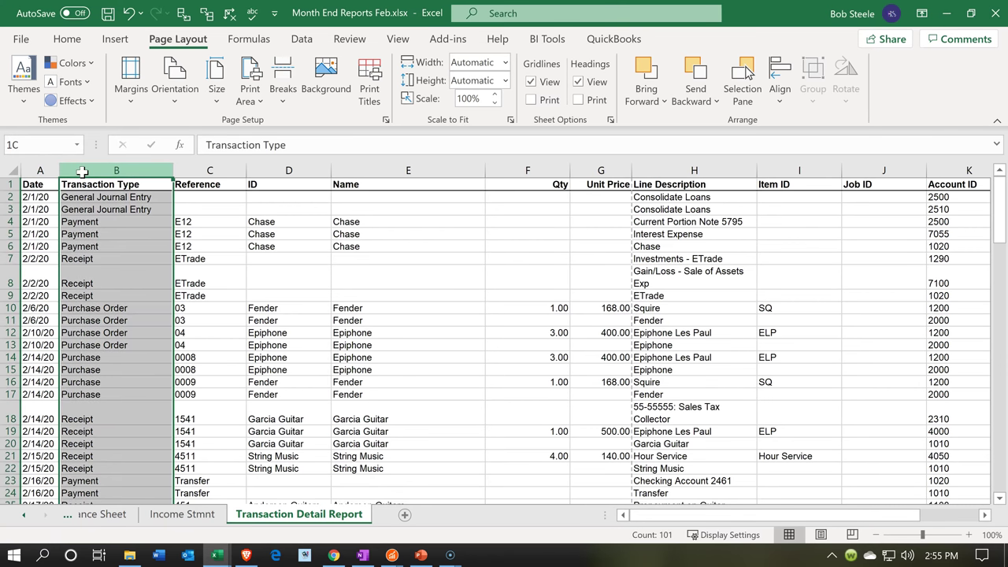
left_click_drag(82, 171, 900, 181)
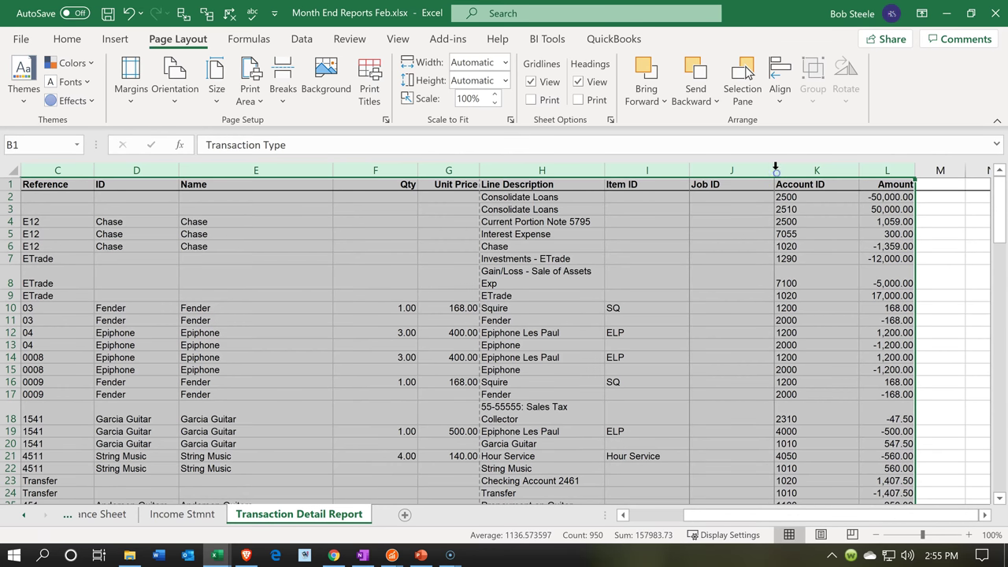
double_click(775, 171)
left_click(364, 380)
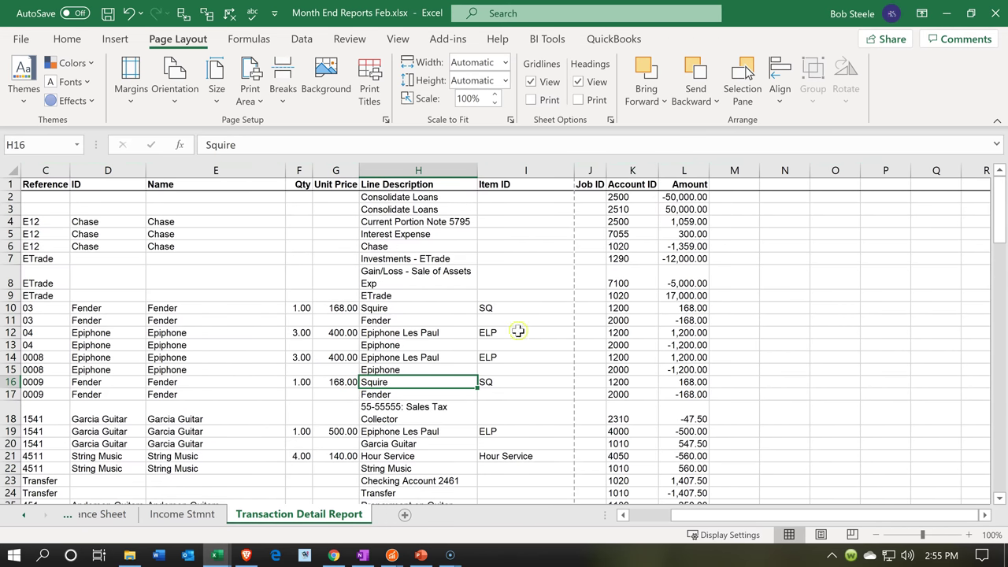
Hide the empty Job ID column J on the Transaction Detail Report worksheet.
scroll(571, 288, "up", 4)
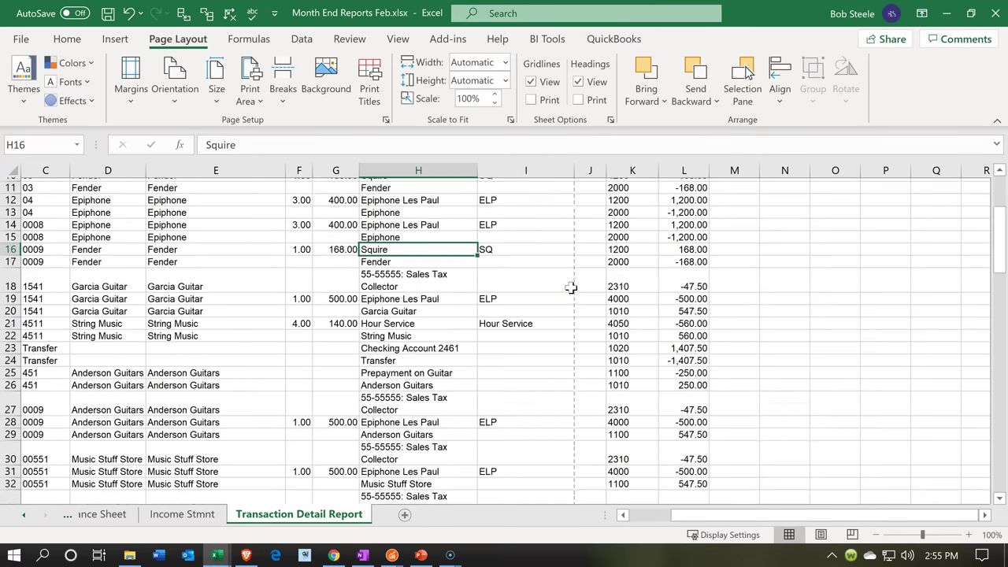
left_click(592, 170)
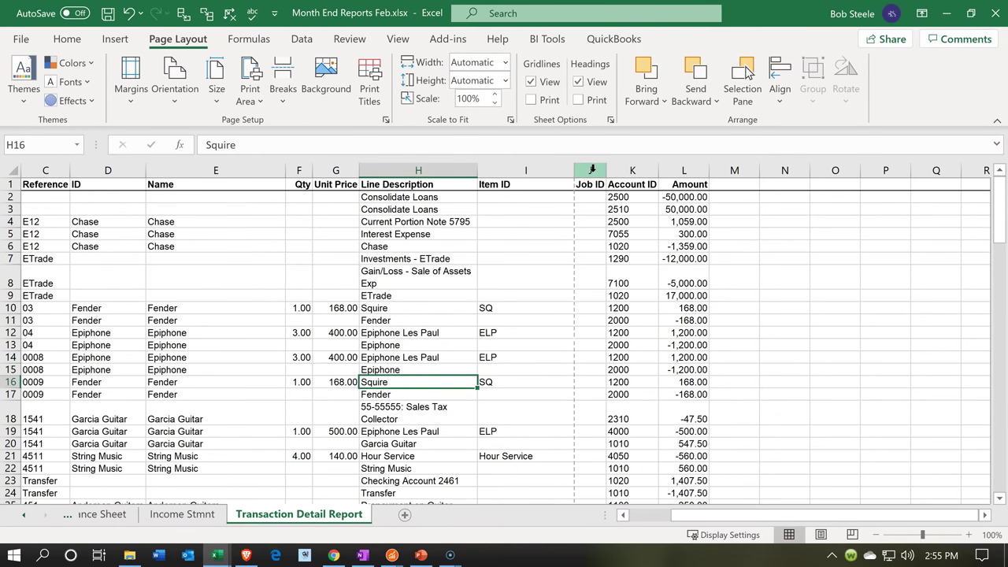
left_click(593, 170)
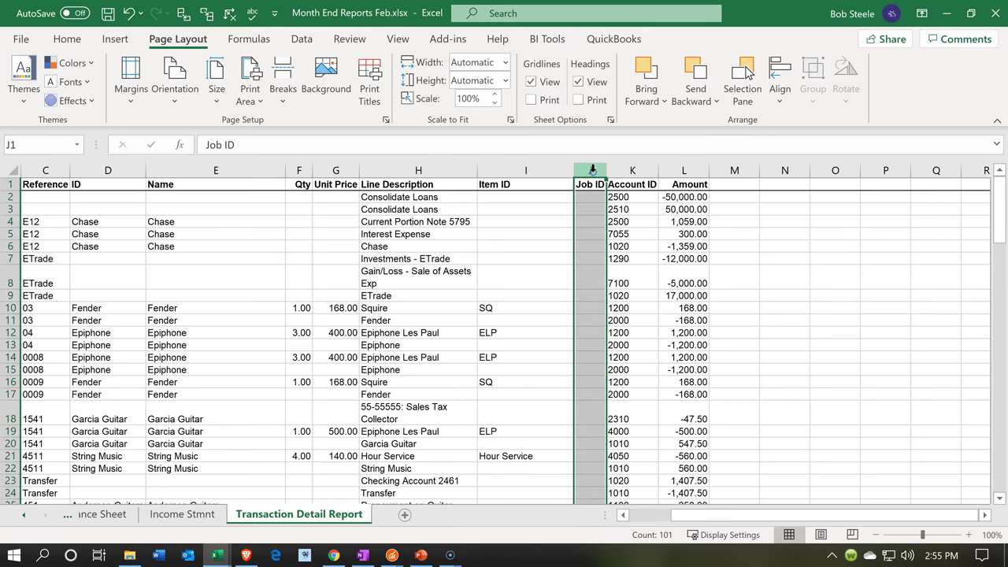
right_click(592, 229)
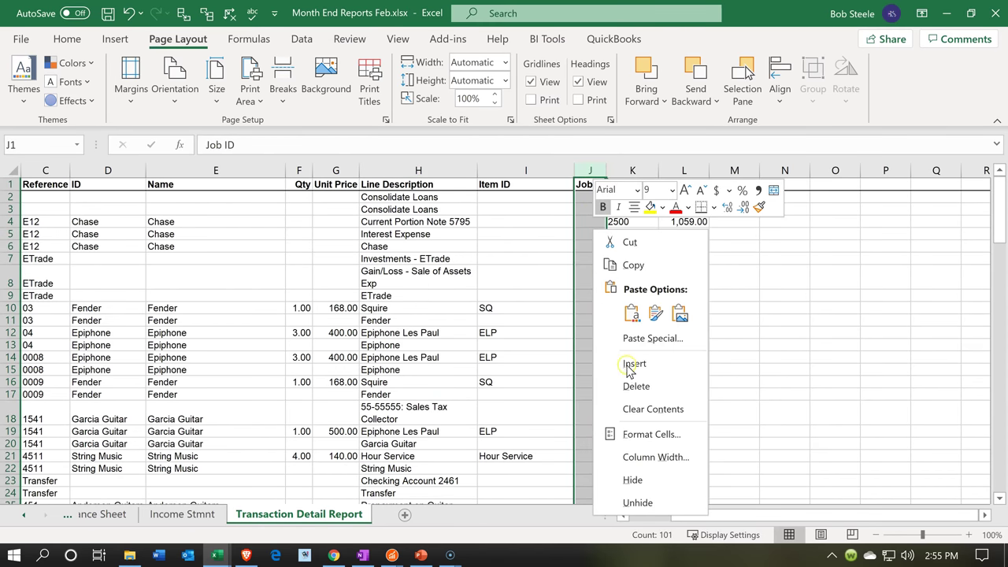
left_click(636, 478)
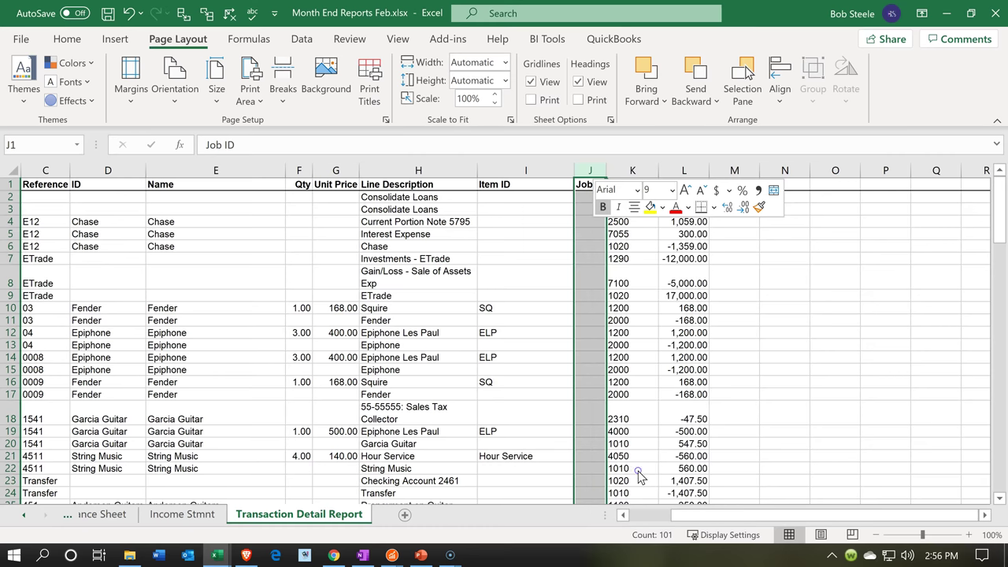
left_click(533, 360)
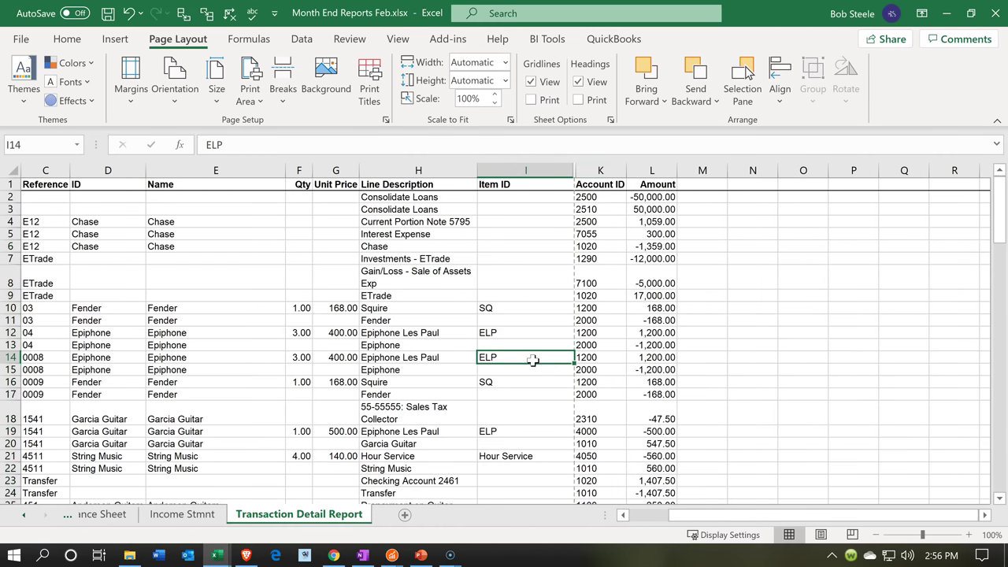
Look over the Item ID entries in column I and narrow the column to about the width of its heading.
scroll(545, 360, "down", 5)
scroll(546, 360, "down", 10)
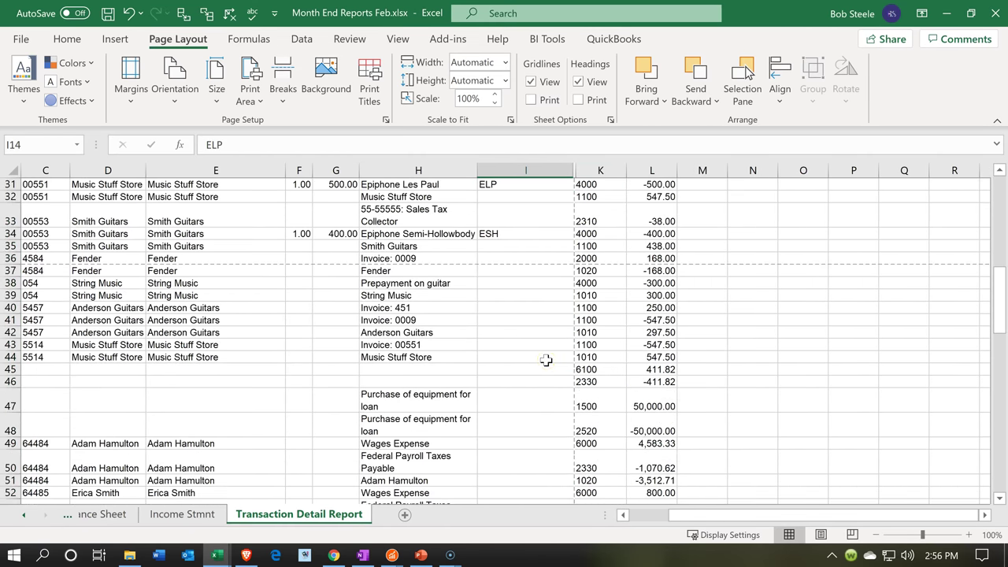
scroll(546, 360, "down", 5)
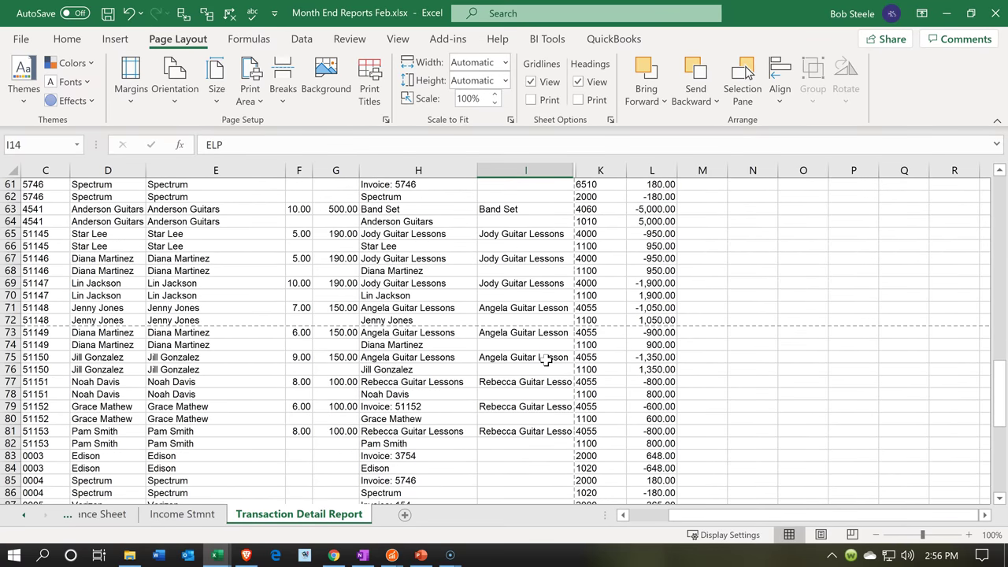
left_click(539, 405)
scroll(538, 403, "up", 10)
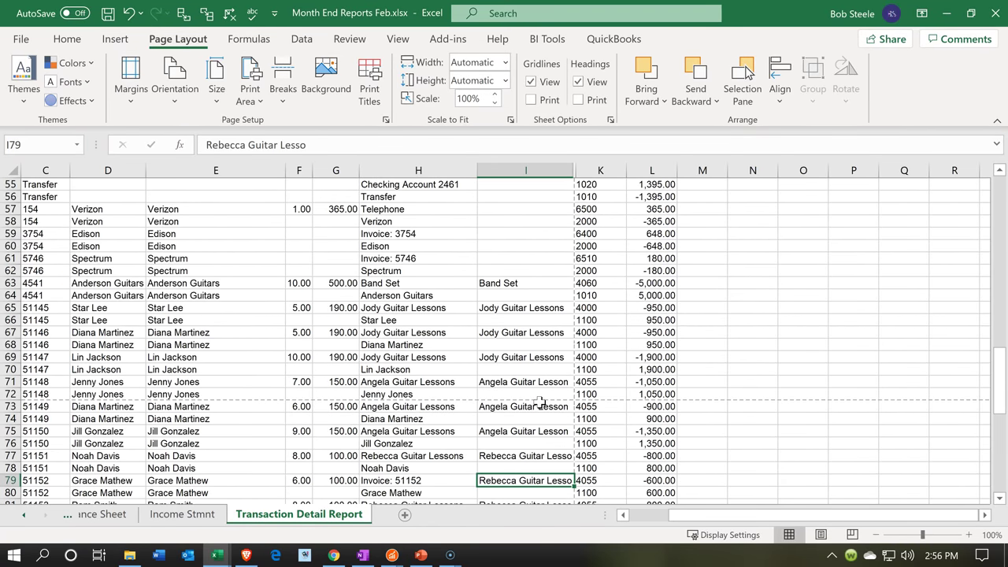
scroll(542, 397, "up", 9)
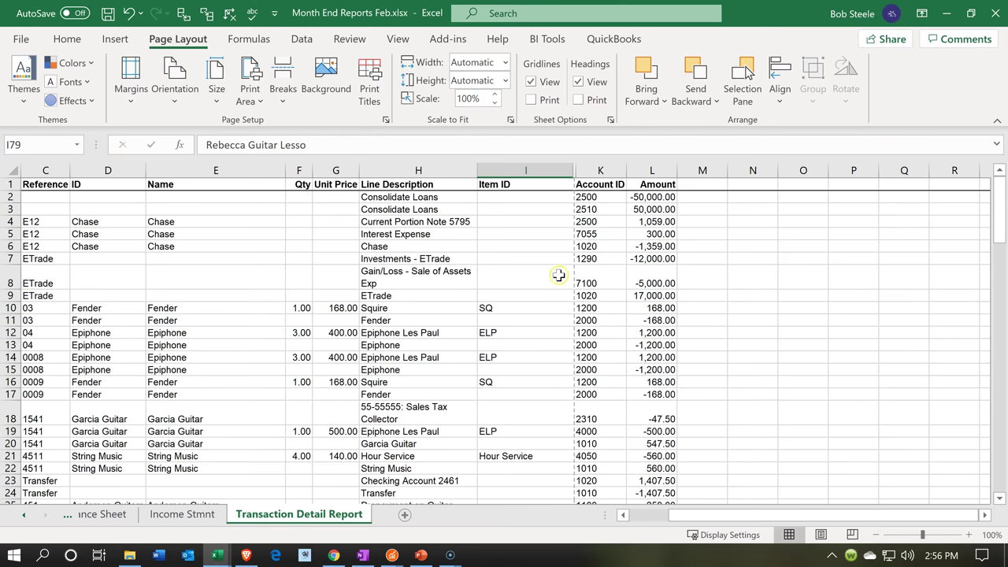
left_click(568, 166)
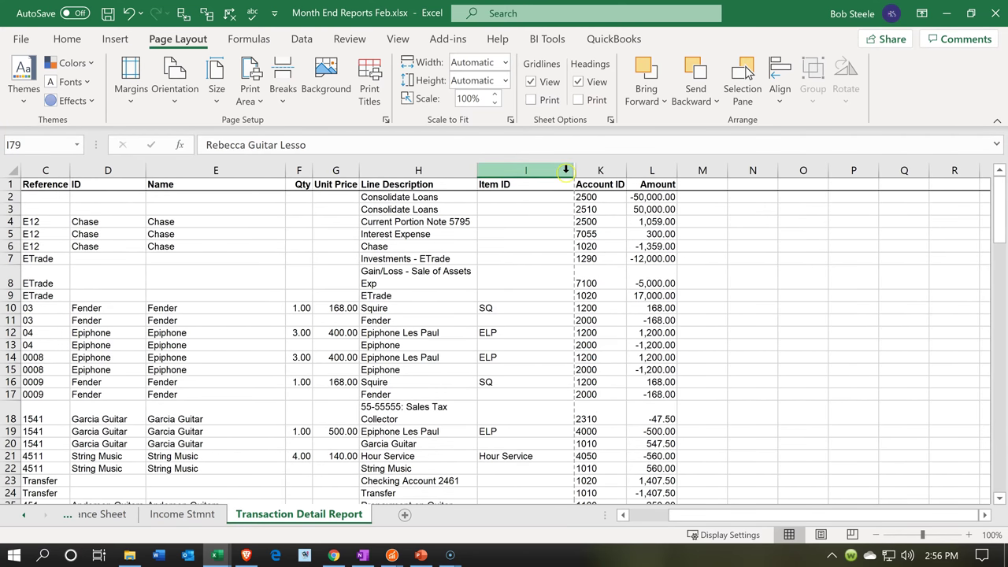
left_click_drag(567, 171, 518, 189)
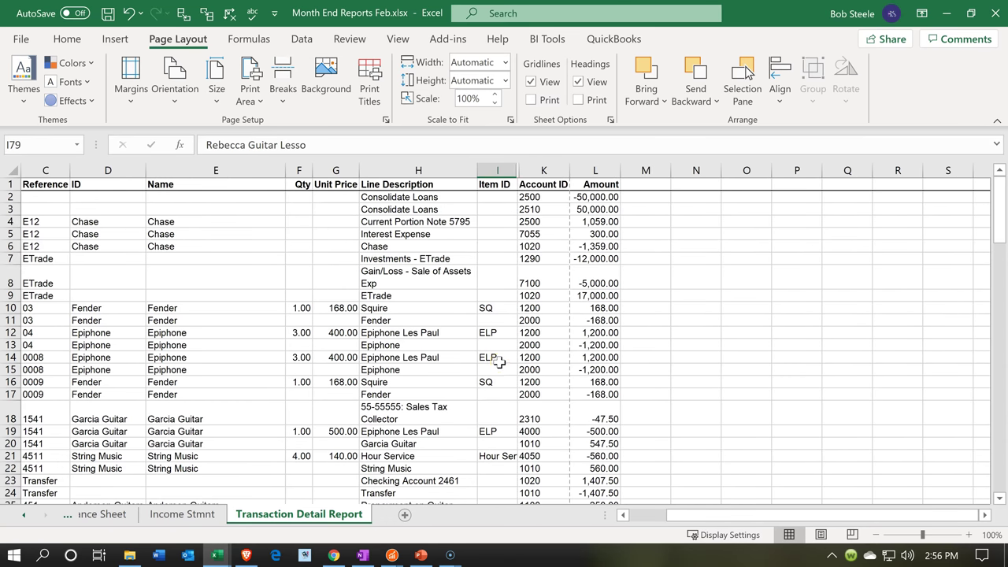
Check the entries in the Name column E and narrow it so the Amount column fits within the page break.
scroll(499, 361, "down", 16)
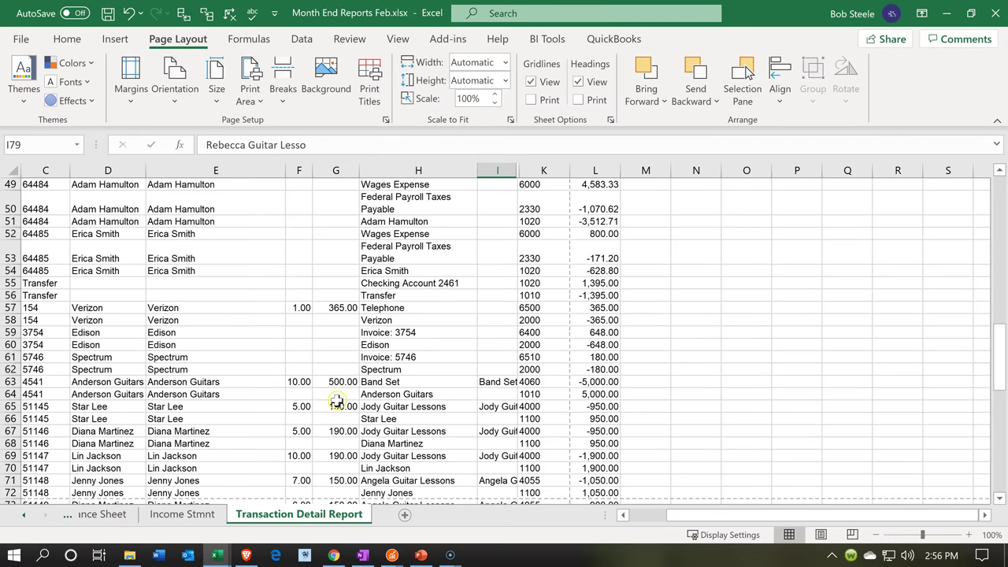
scroll(337, 401, "up", 16)
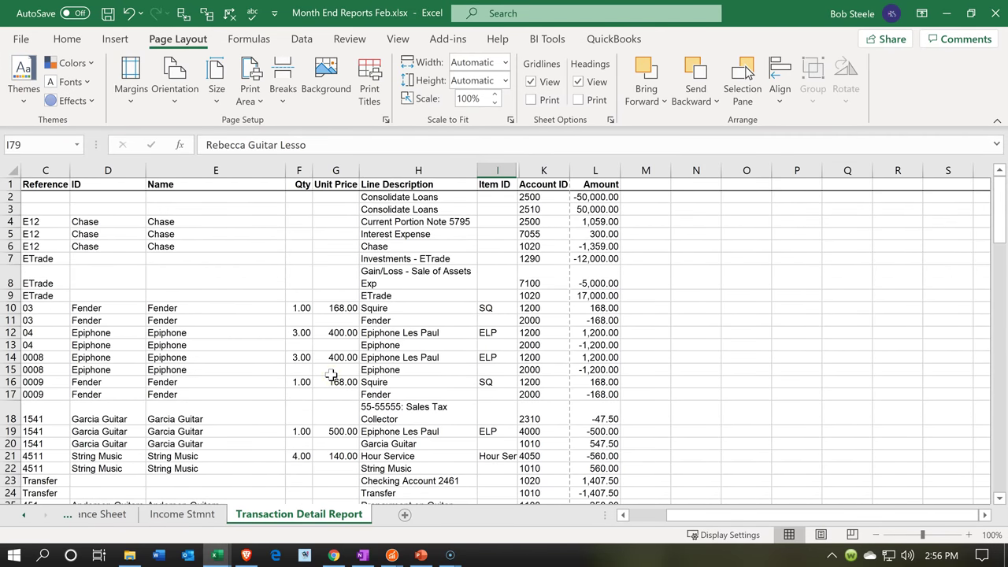
scroll(267, 366, "down", 4)
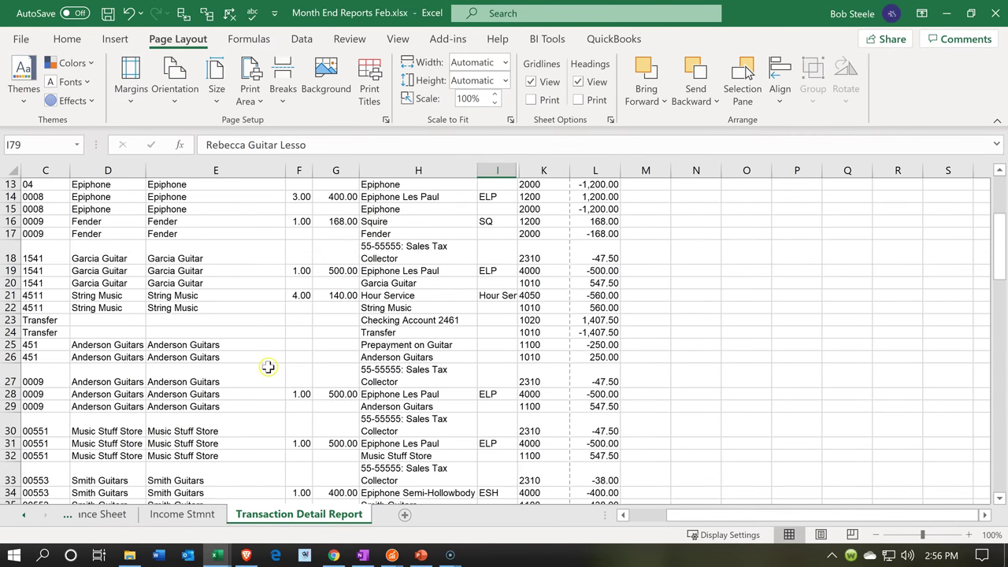
scroll(277, 365, "up", 4)
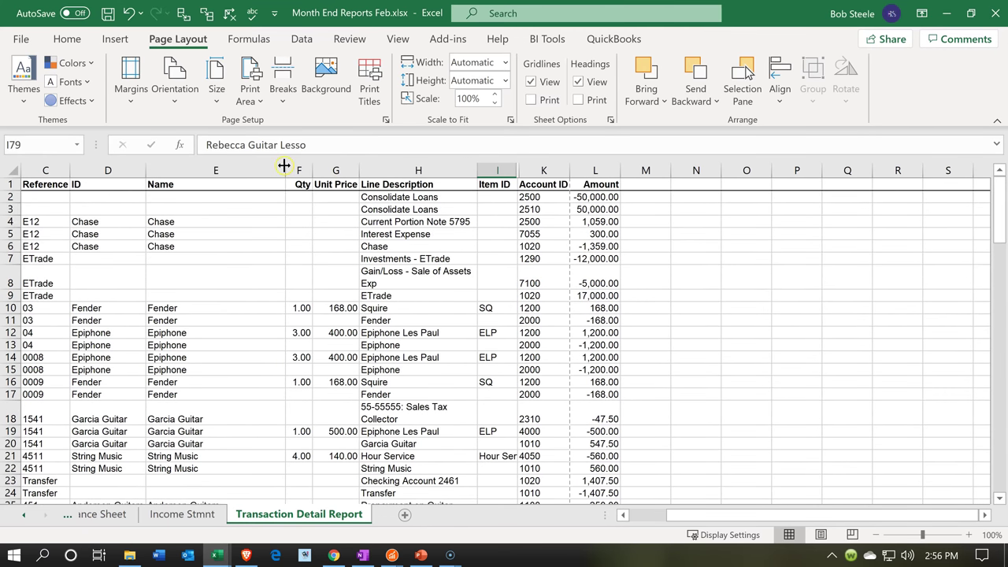
left_click_drag(285, 169, 255, 174)
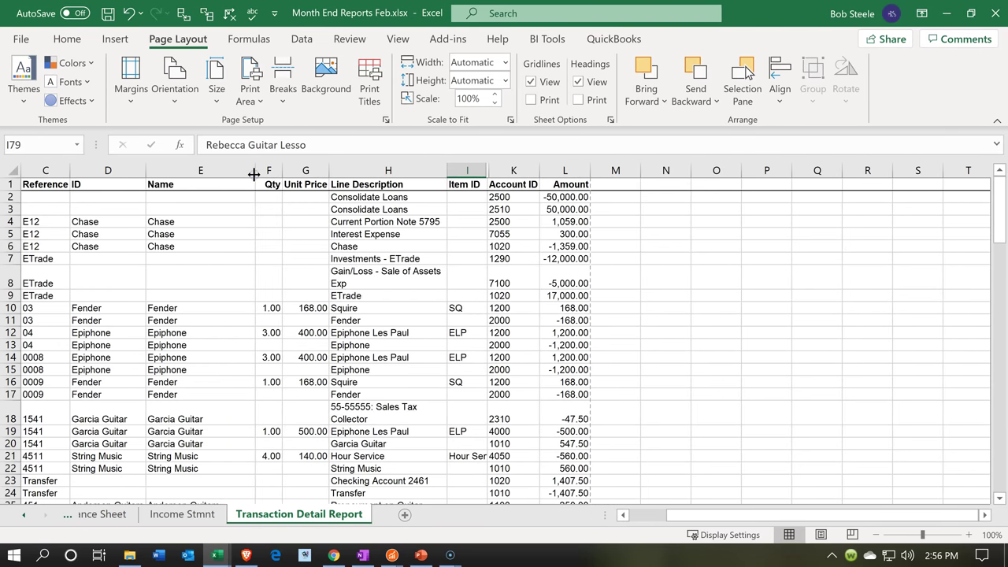
Review the Transaction Detail Report down to its last rows and save the workbook.
scroll(227, 360, "down", 14)
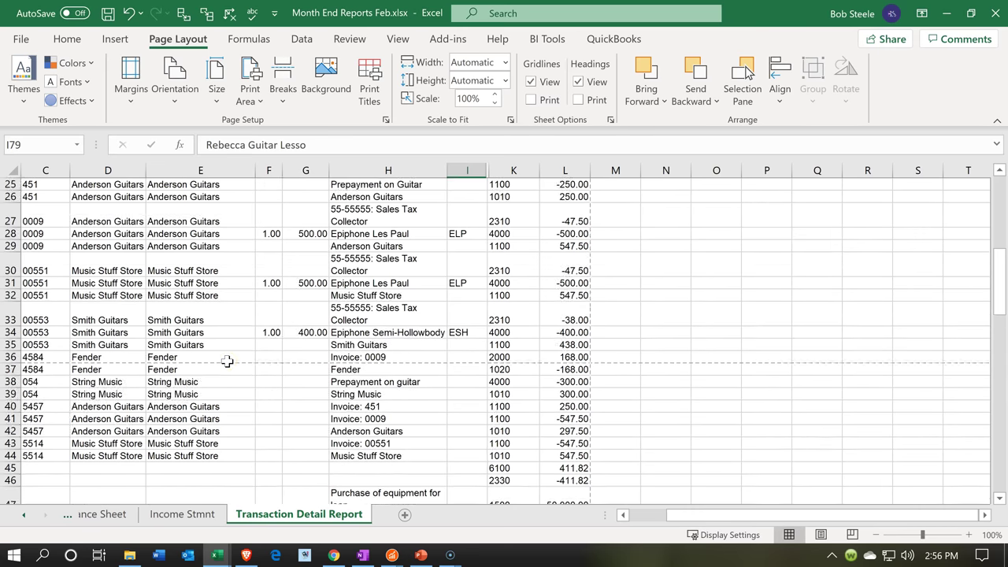
scroll(227, 361, "down", 1)
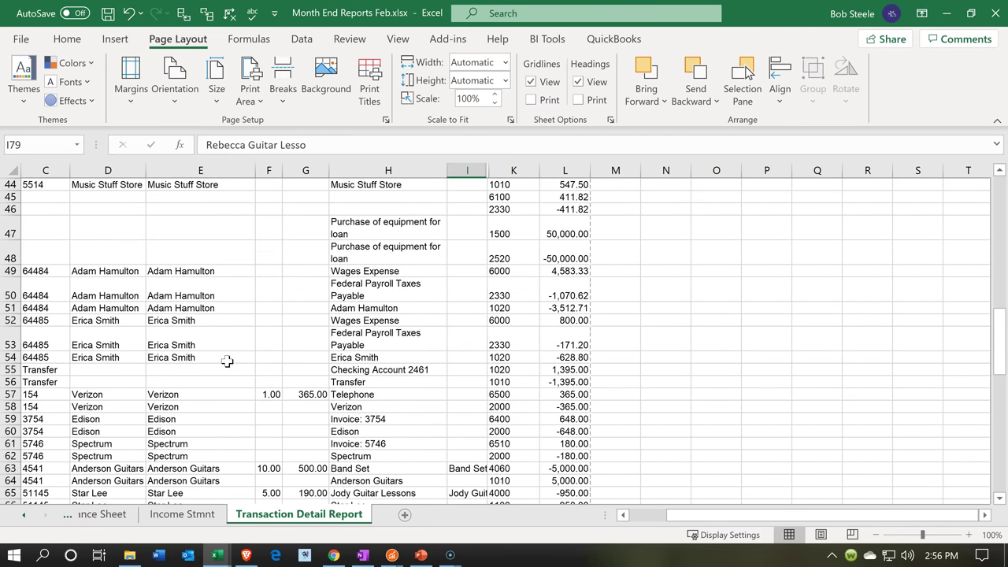
scroll(227, 361, "down", 16)
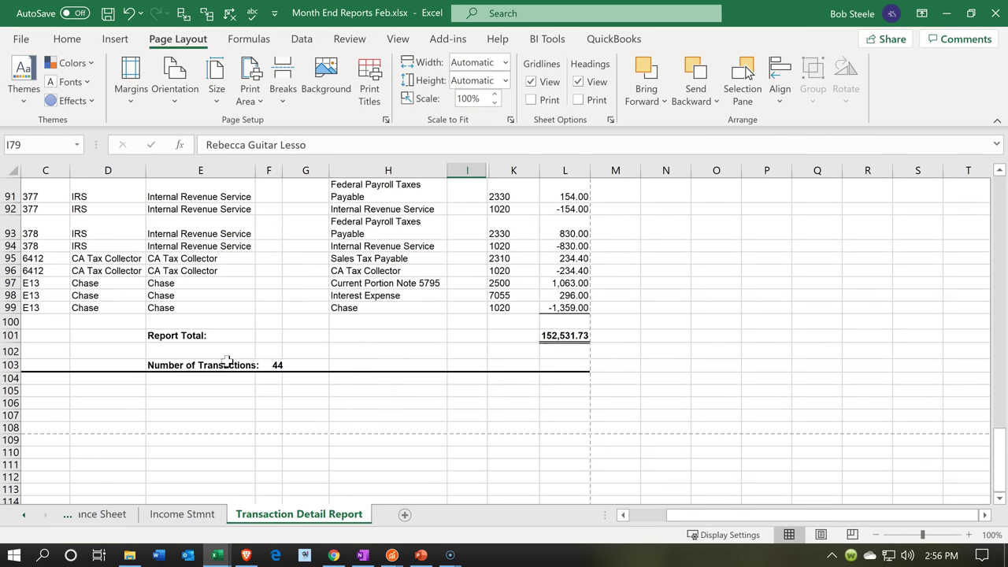
scroll(227, 361, "up", 1)
scroll(227, 360, "up", 20)
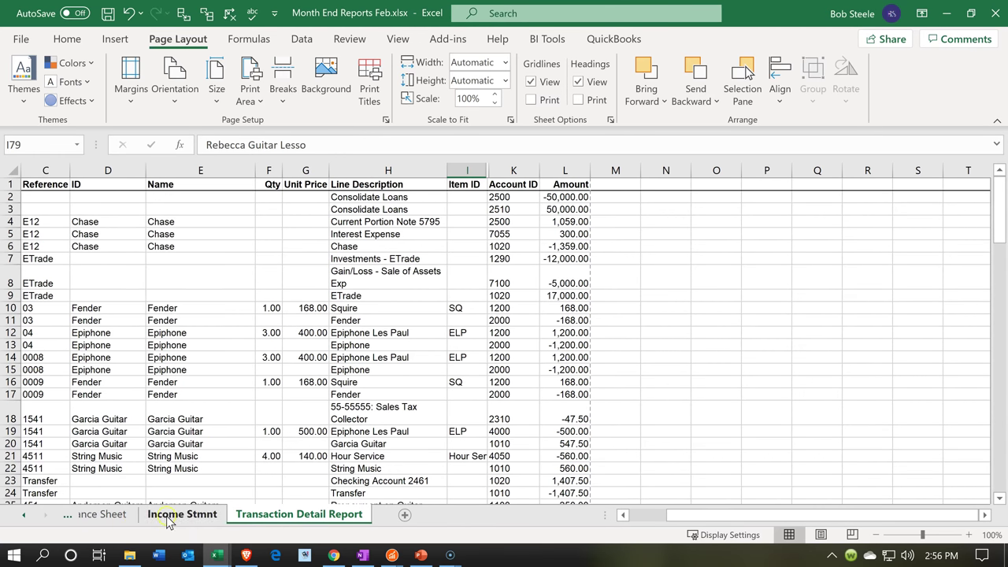
left_click(107, 13)
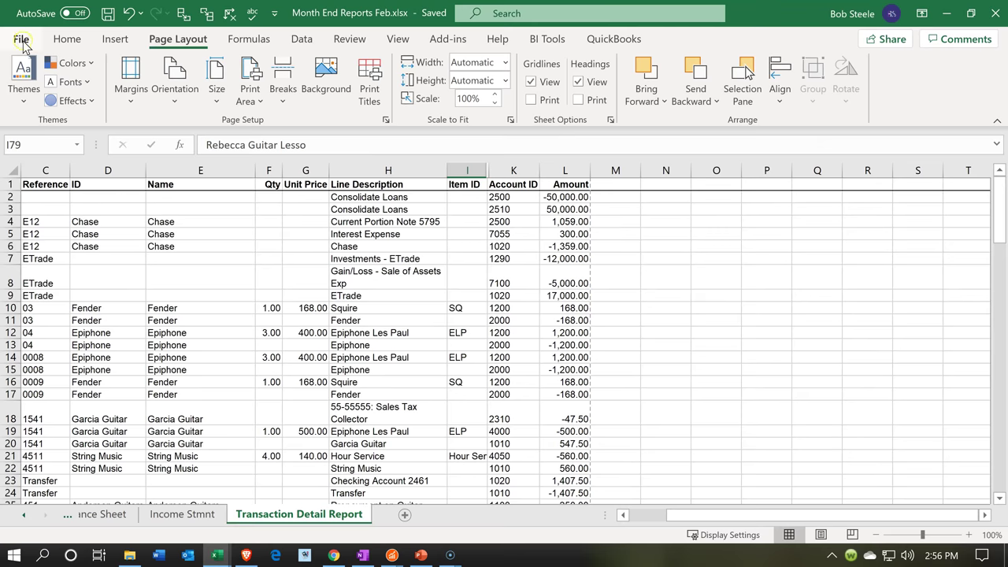
Set the print settings to Print Entire Workbook and preview the report pages.
left_click(21, 42)
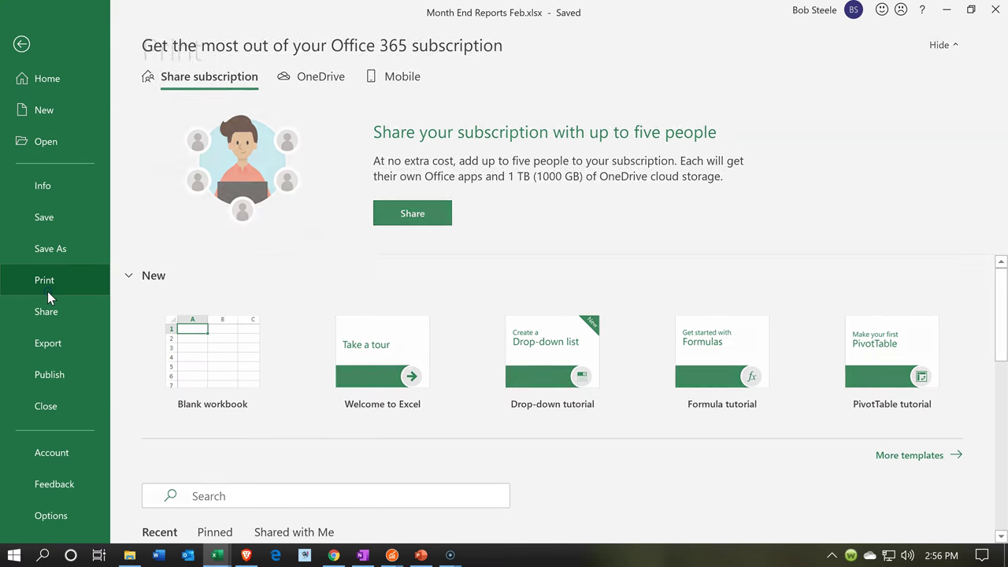
left_click(44, 282)
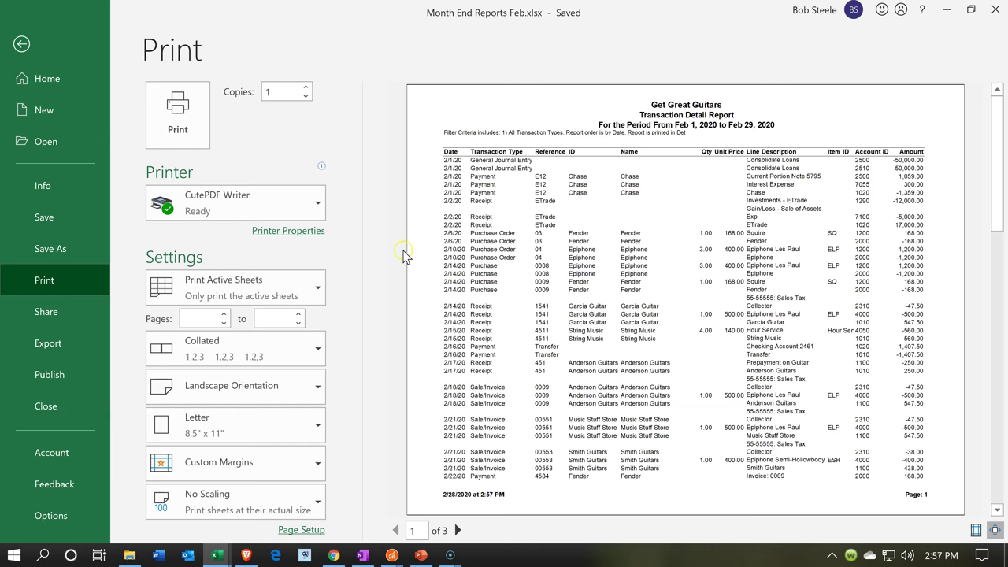
left_click(316, 287)
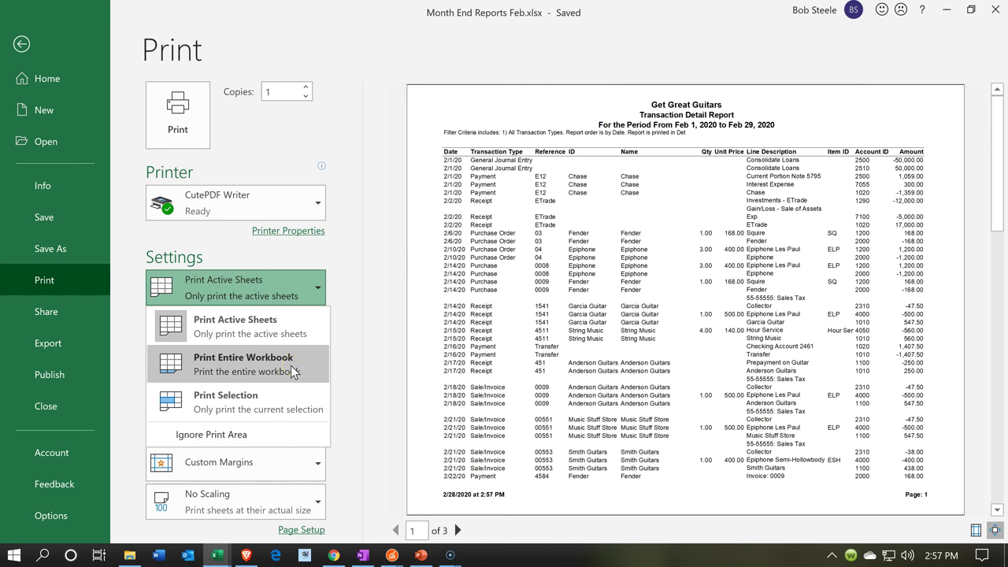
left_click(291, 370)
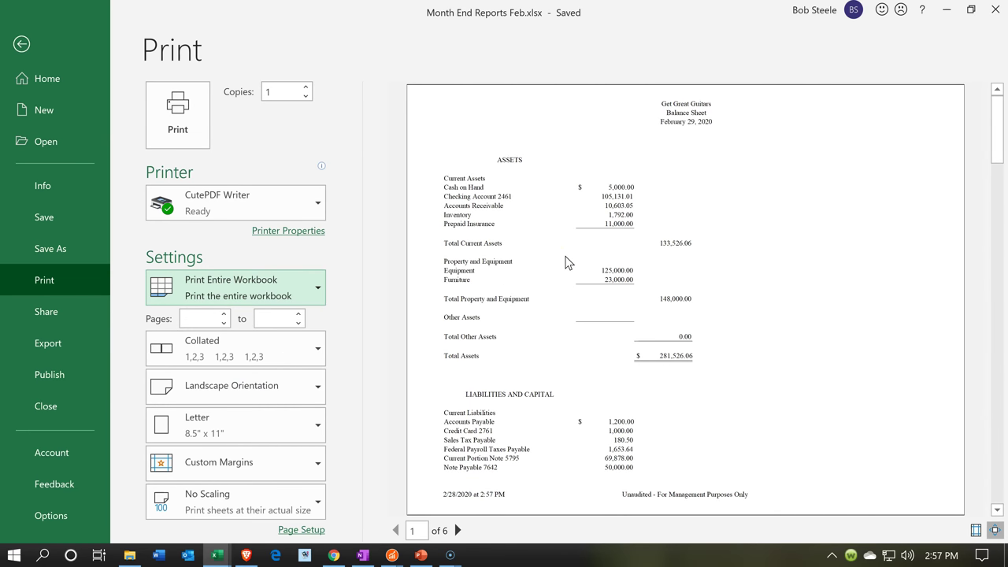
scroll(567, 262, "down", 2)
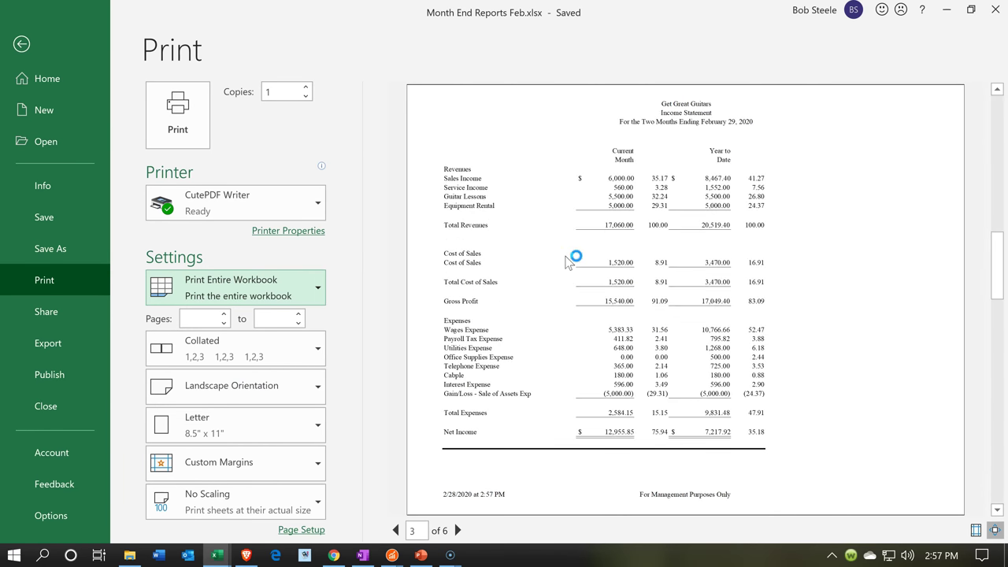
Check the remaining preview pages, print the entire workbook with CutePDF Writer and save it as Month End Reports Feb.pdf in Section 8.
scroll(567, 262, "down", 1)
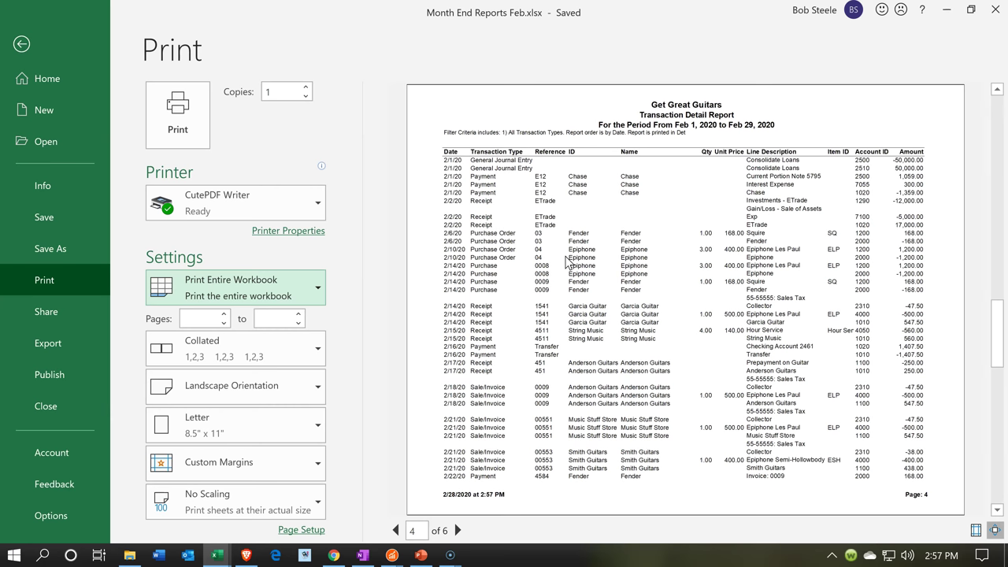
scroll(567, 262, "down", 2)
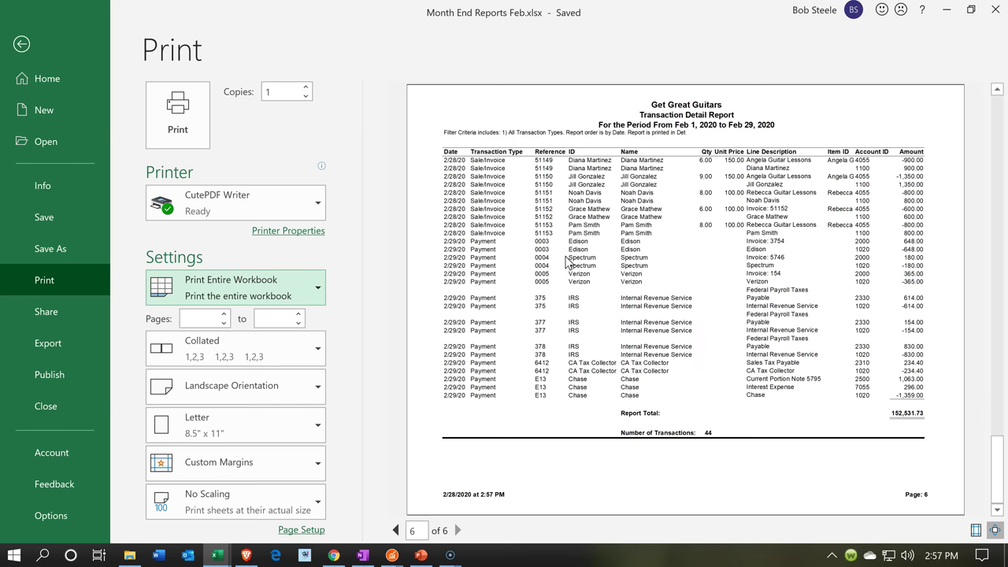
scroll(566, 258, "up", 5)
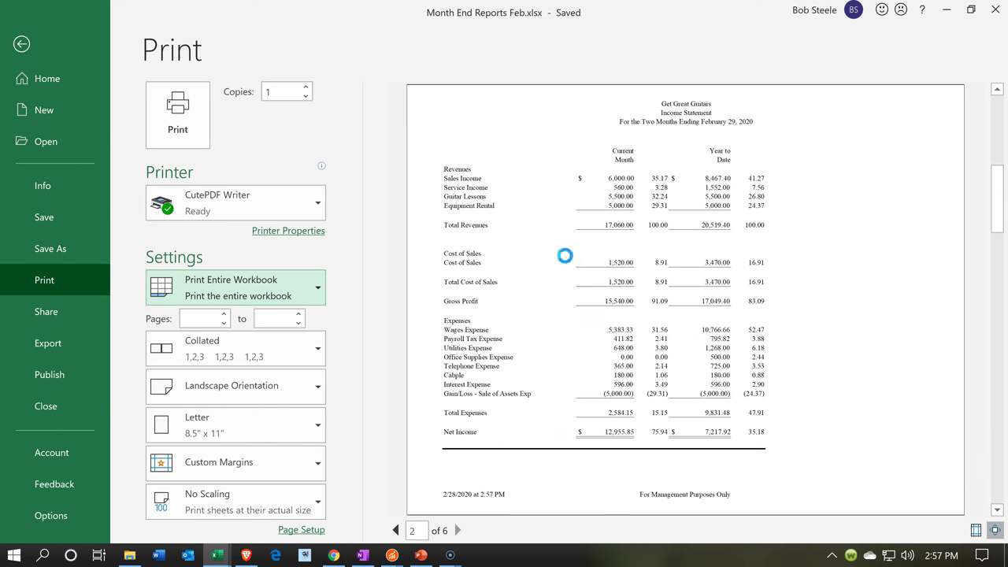
scroll(565, 256, "up", 2)
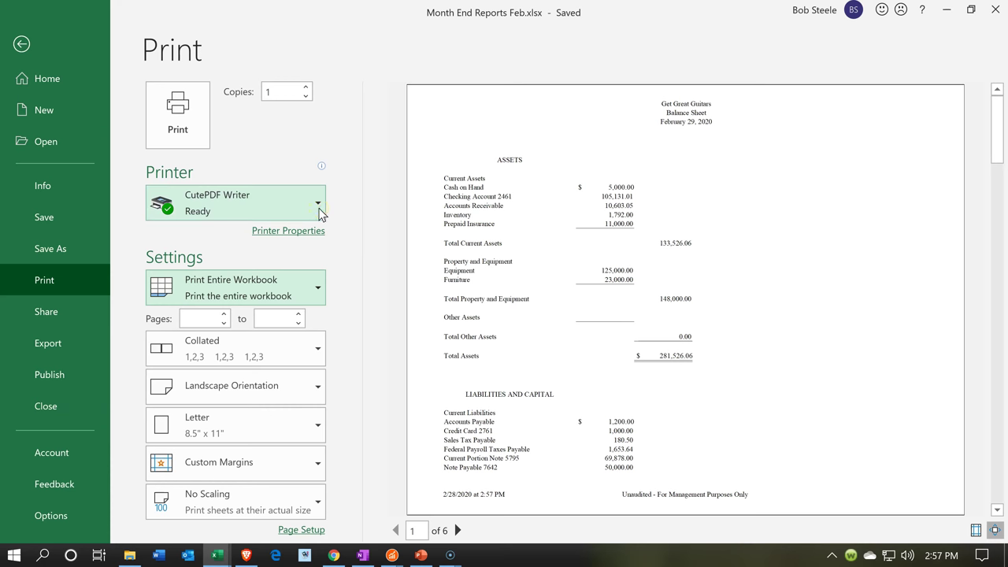
left_click(201, 132)
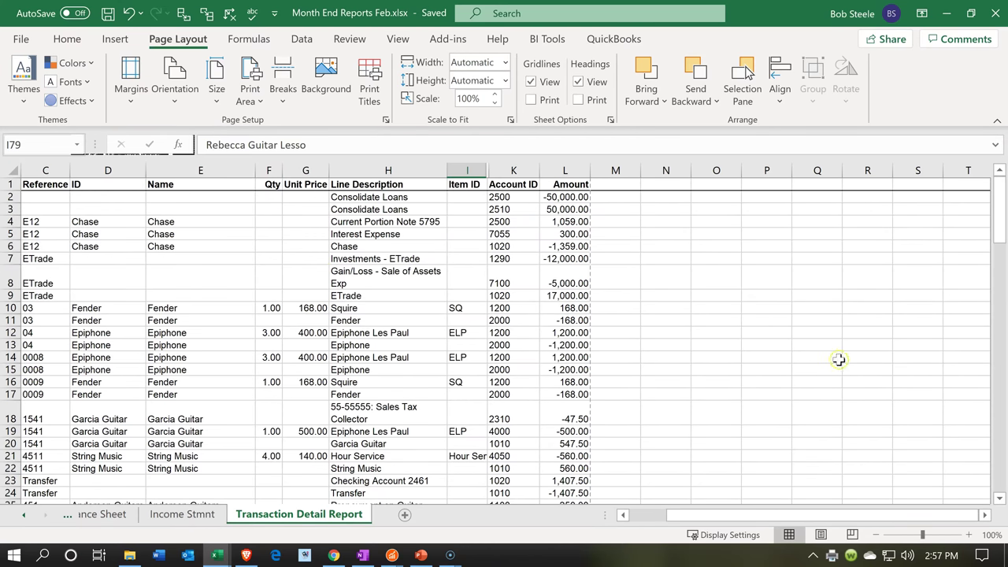
left_click(871, 358)
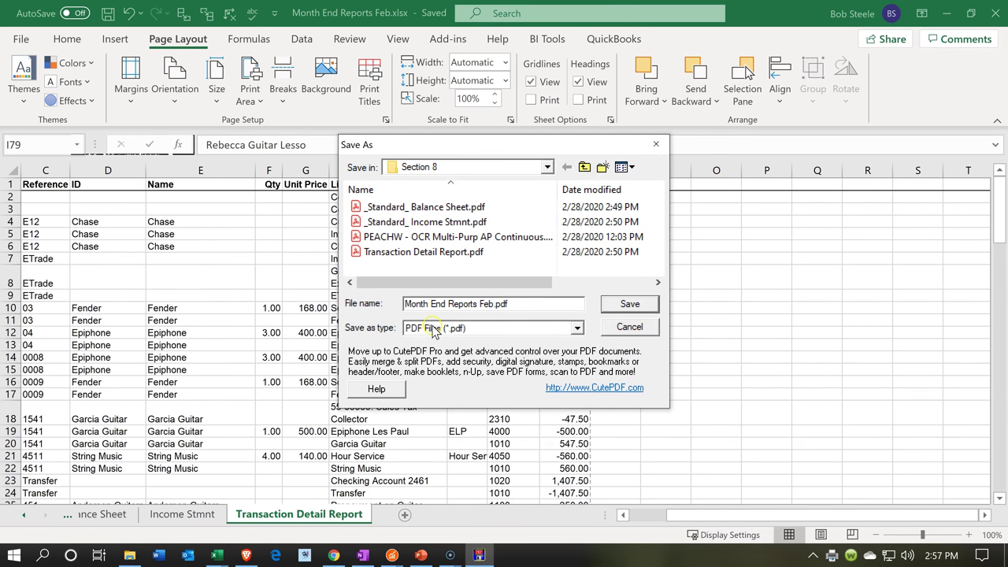
left_click(613, 308)
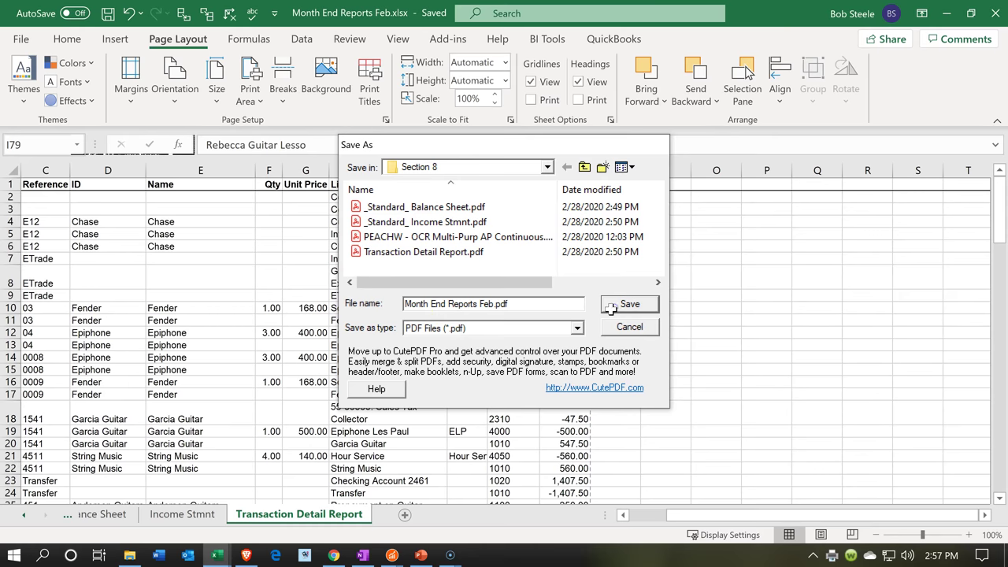
Clear away the Excel and Sage 50 windows and open the Section 8 folder within Sage 50 Coud Docs in File Explorer.
left_click(997, 19)
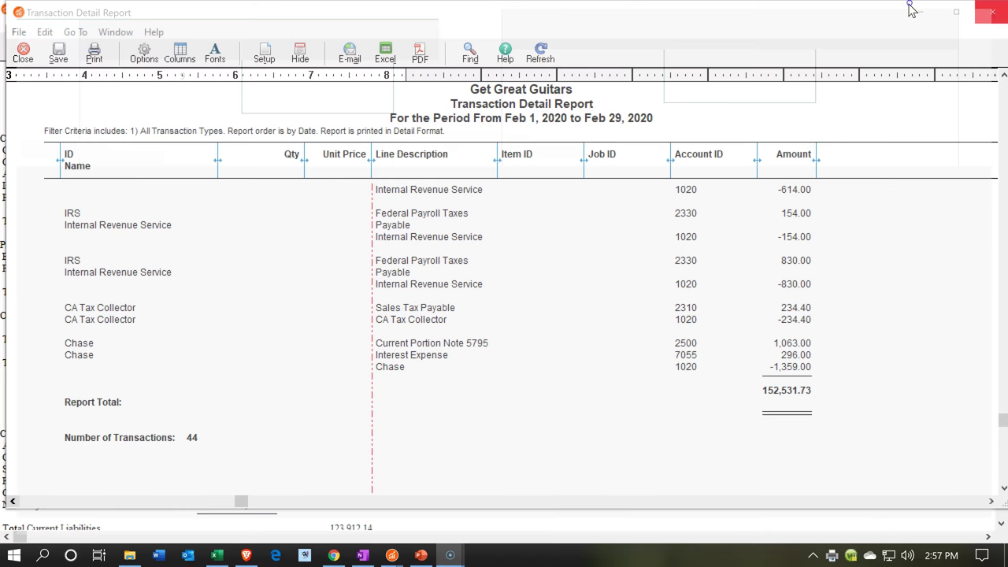
left_click(918, 10)
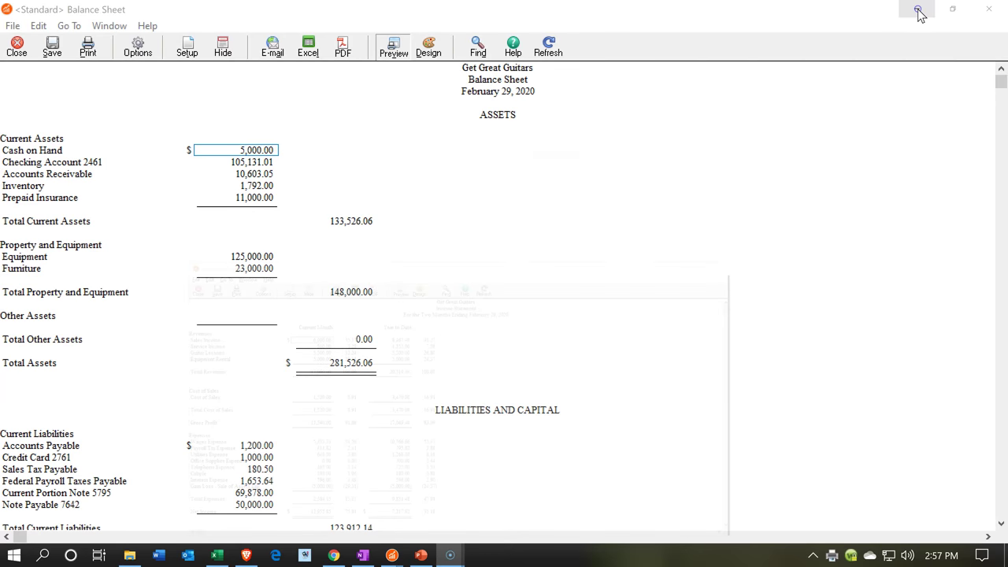
left_click(918, 14)
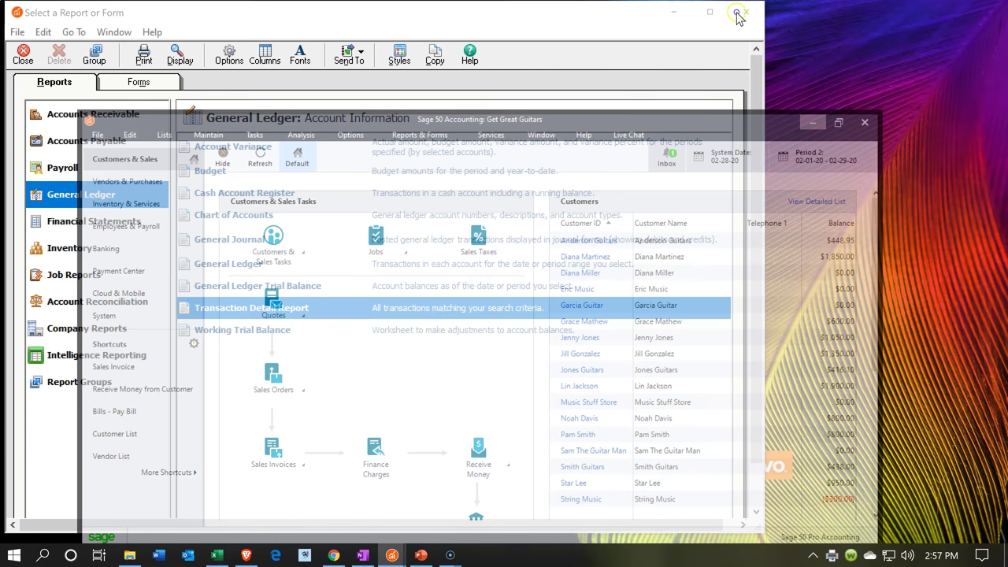
key("super+d")
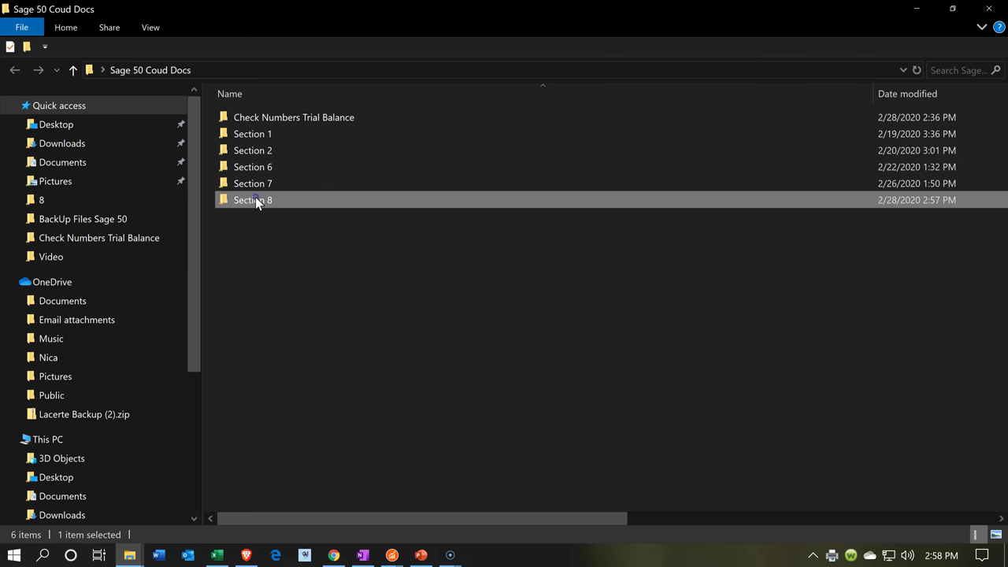
double_click(256, 197)
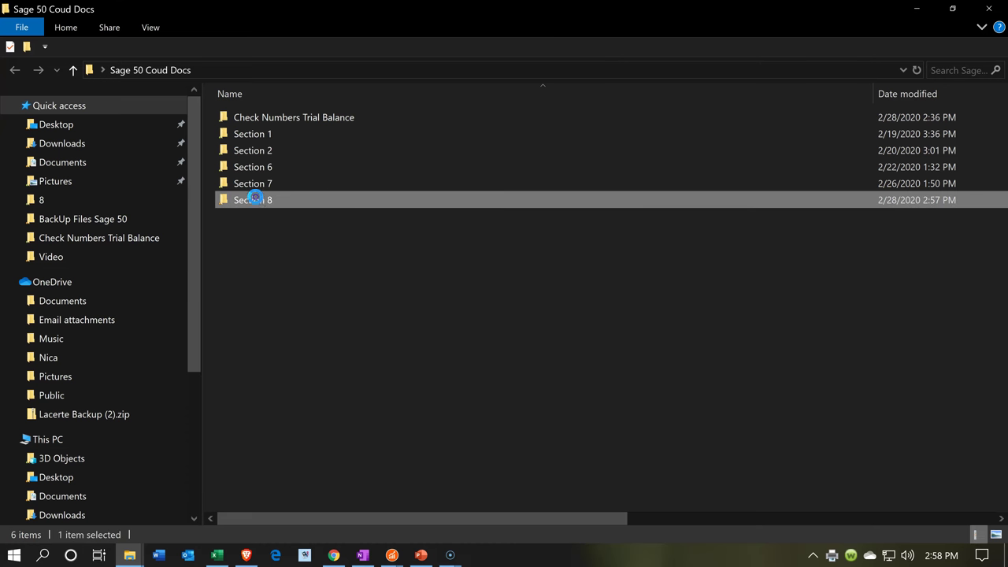
Create a folder named Month End Reports Feb inside the Section 8 folder.
right_click(256, 294)
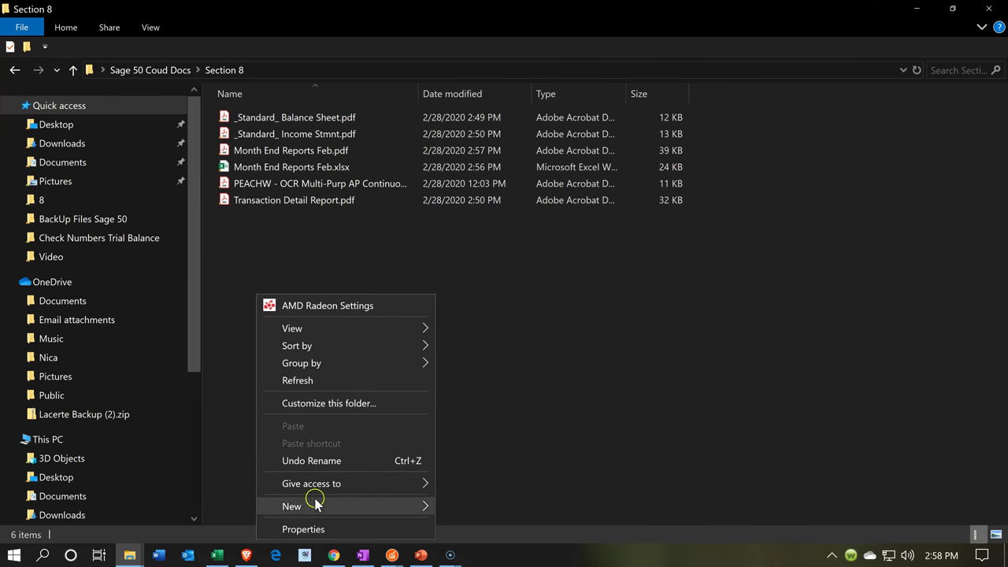
mouse_move(405, 508)
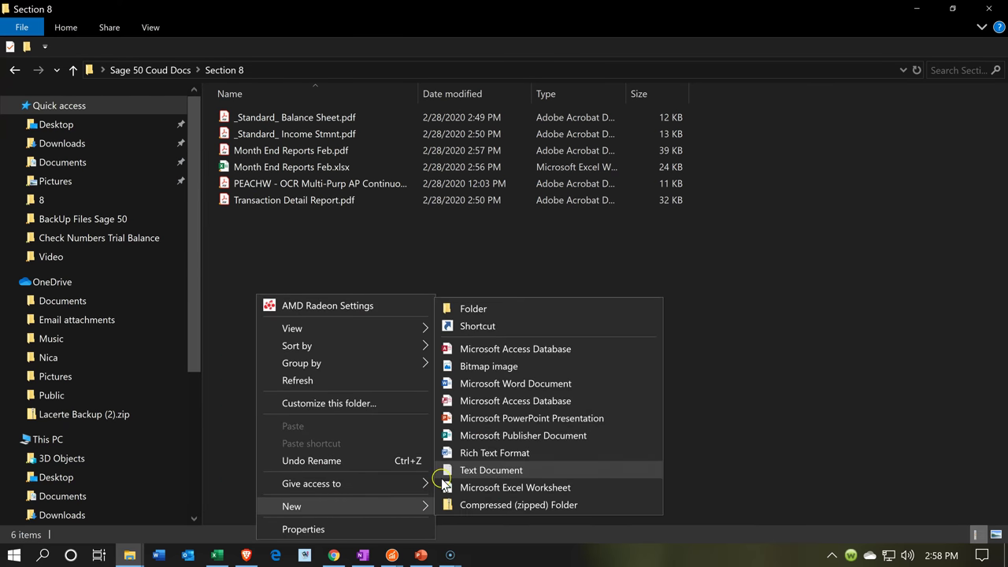
left_click(475, 309)
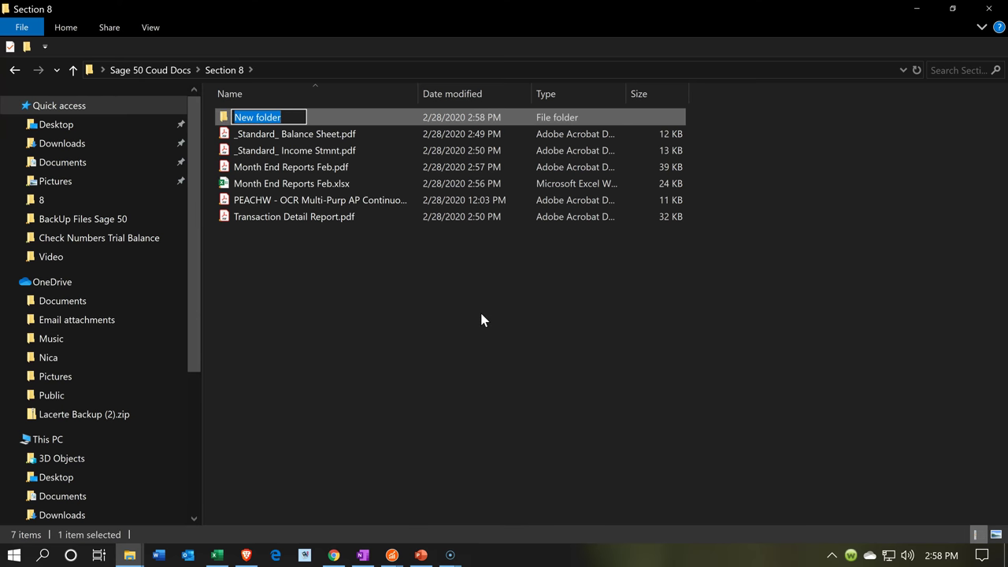
type("Month E#nd")
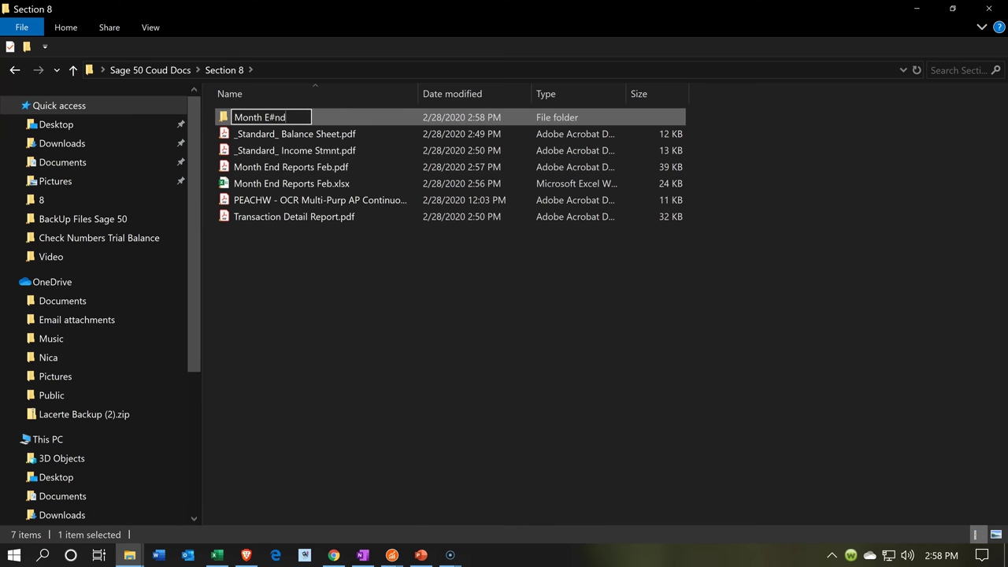
key("BackSpace")
key("BackSpace")
key("BackSpace")
type("nd Reports F")
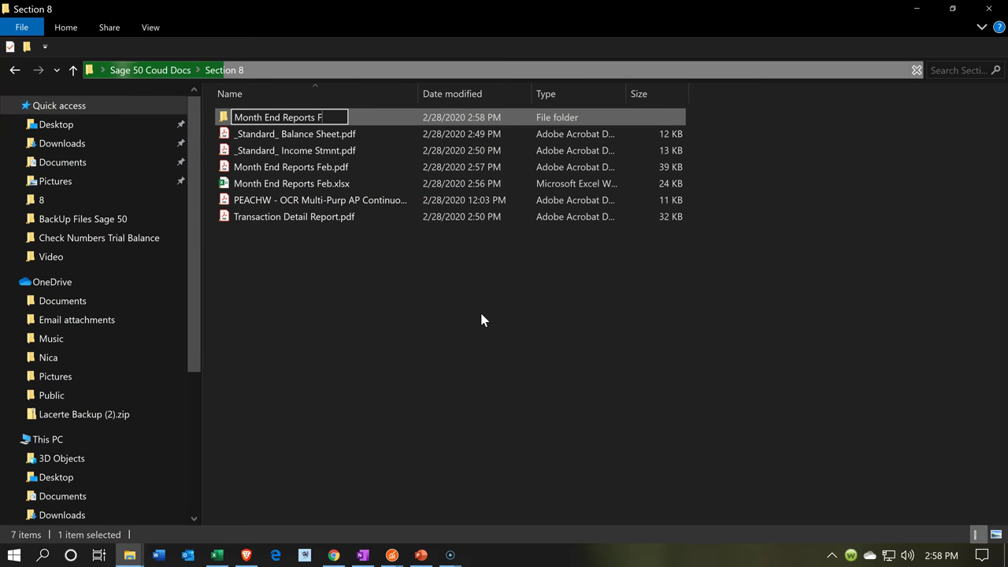
type("eb")
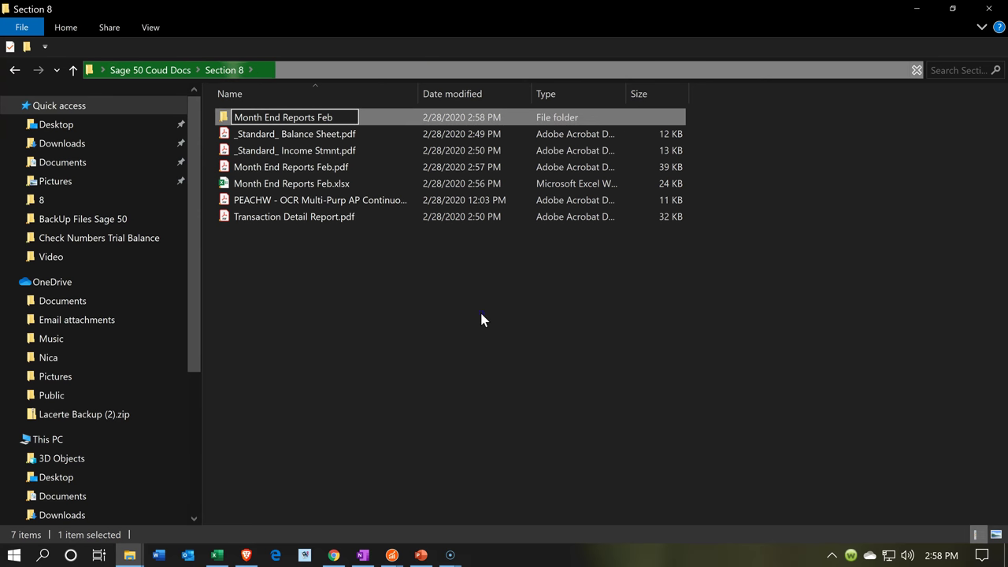
key("Escape")
Move the Balance Sheet, Income Stmnt and Transaction Detail Report PDF files into the new month-end reports folder.
left_click(265, 199)
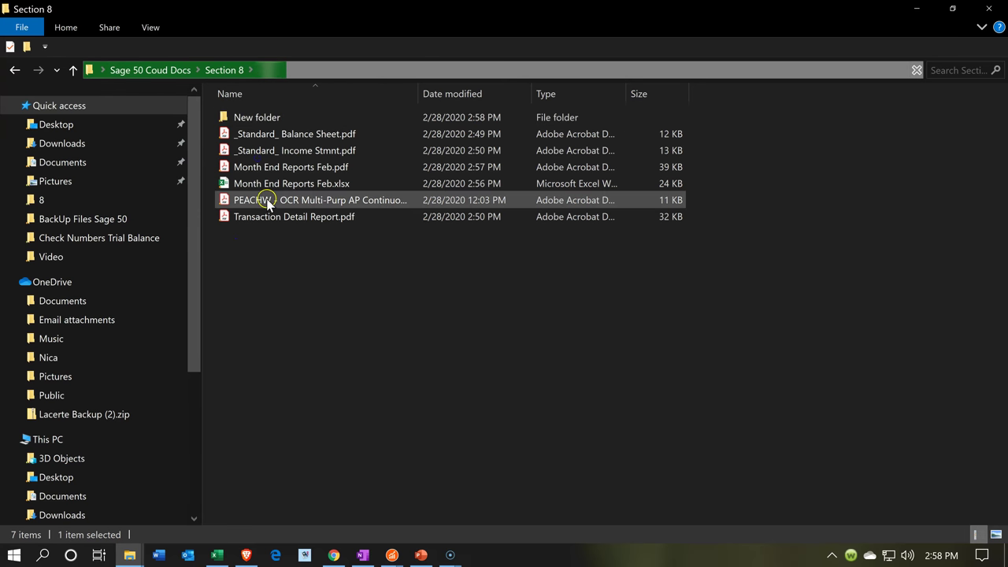
left_click(266, 144)
left_click_drag(265, 137, 267, 114)
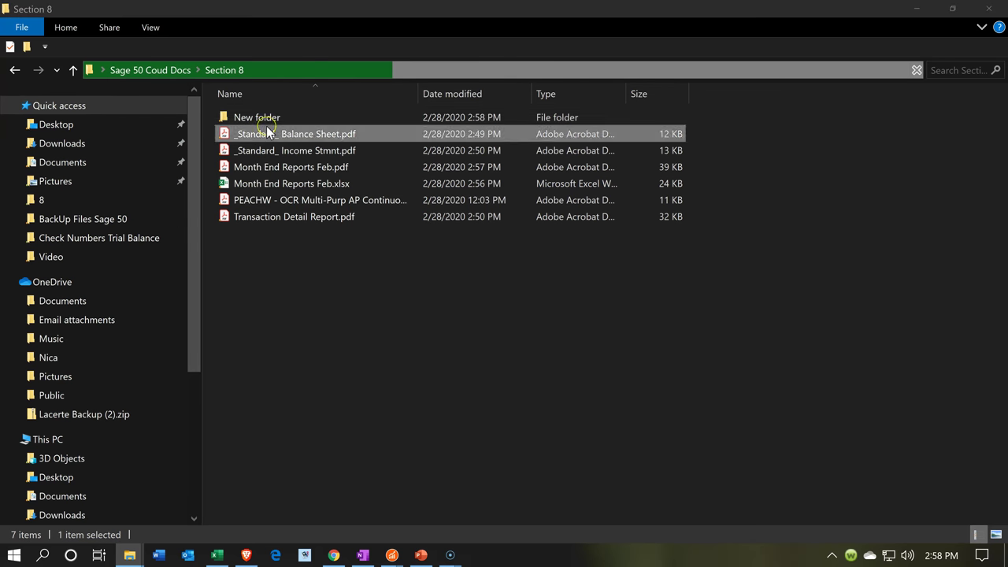
left_click(267, 133)
left_click_drag(268, 128, 263, 118)
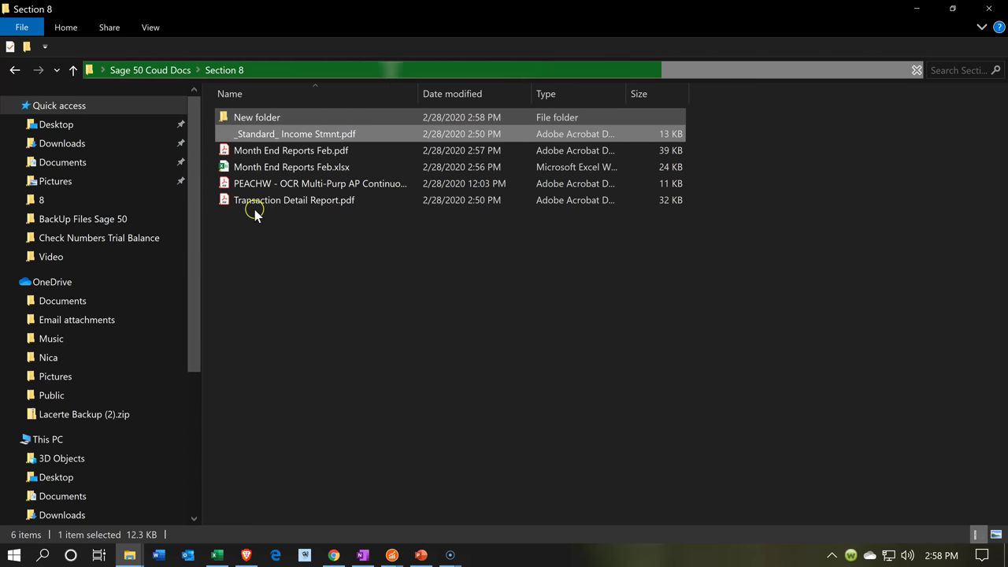
left_click_drag(256, 202, 255, 116)
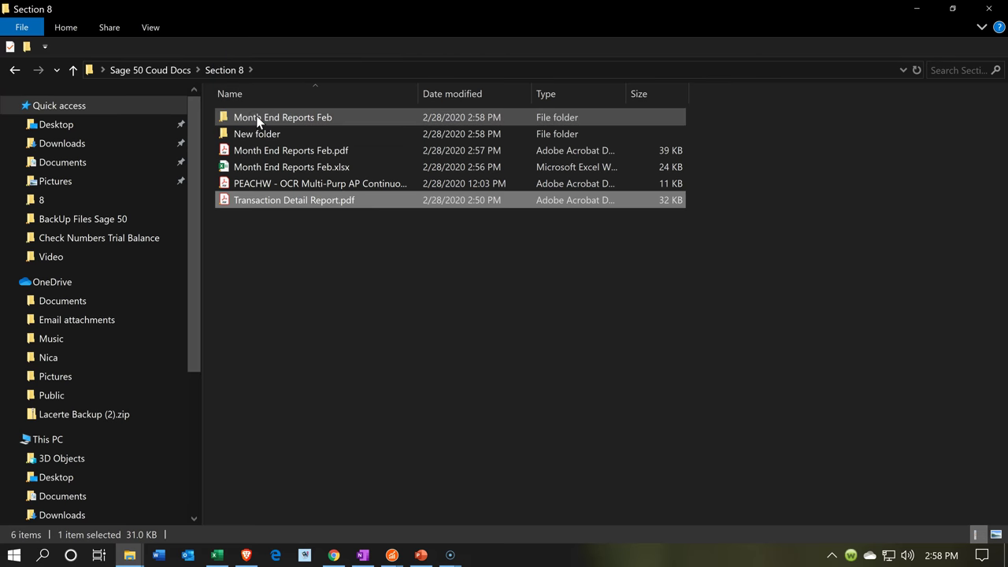
Examine the Month End Reports Feb folder and the Send to options available for it, including compressed folder and mail recipient.
left_click(282, 191)
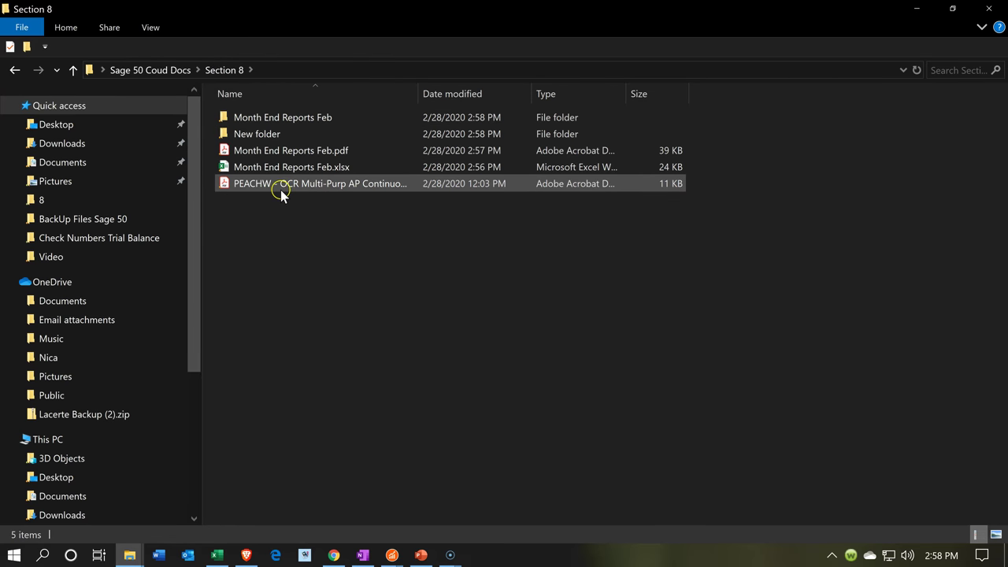
left_click(282, 134)
left_click(281, 124)
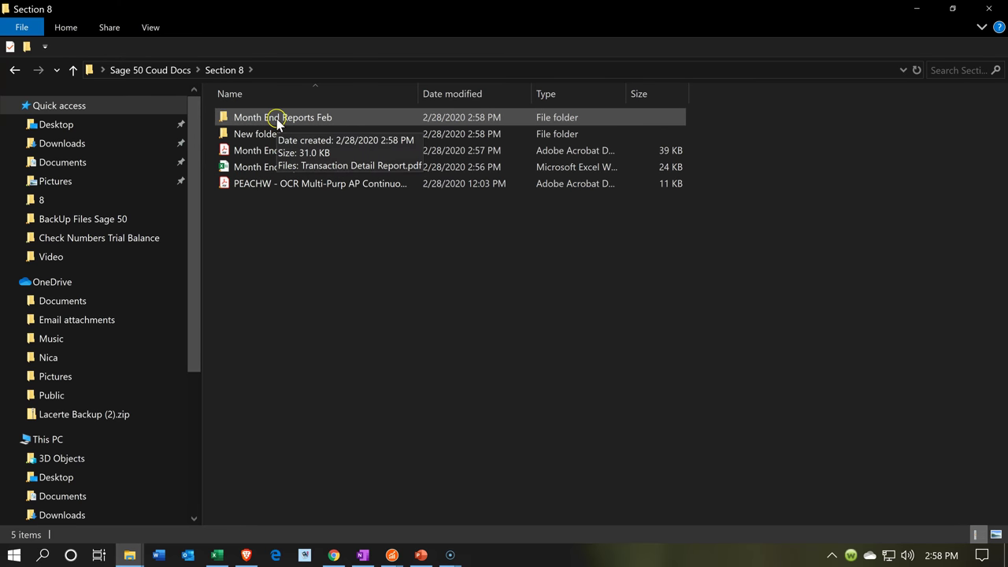
left_click(276, 117)
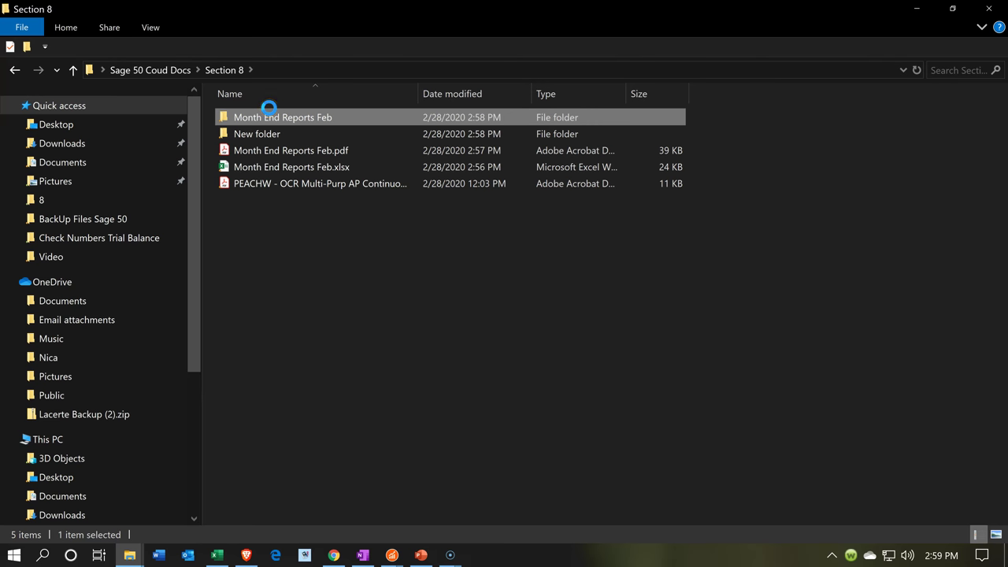
left_click(269, 112)
right_click(269, 113)
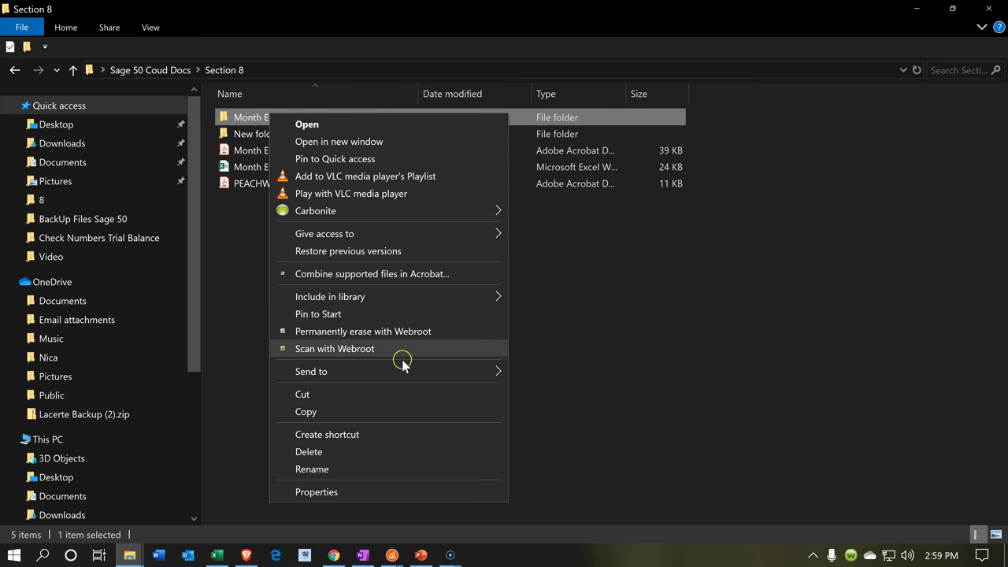
mouse_move(407, 369)
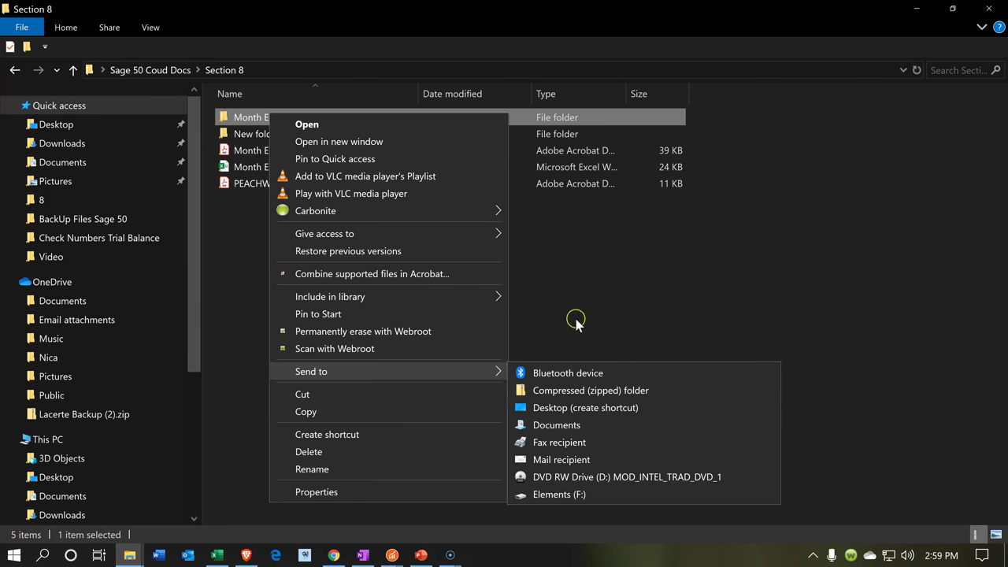
left_click(233, 216)
Open Month End Reports Feb.pdf in Adobe Acrobat Reader and review its reports from the Balance Sheet to the last page.
left_click(255, 167)
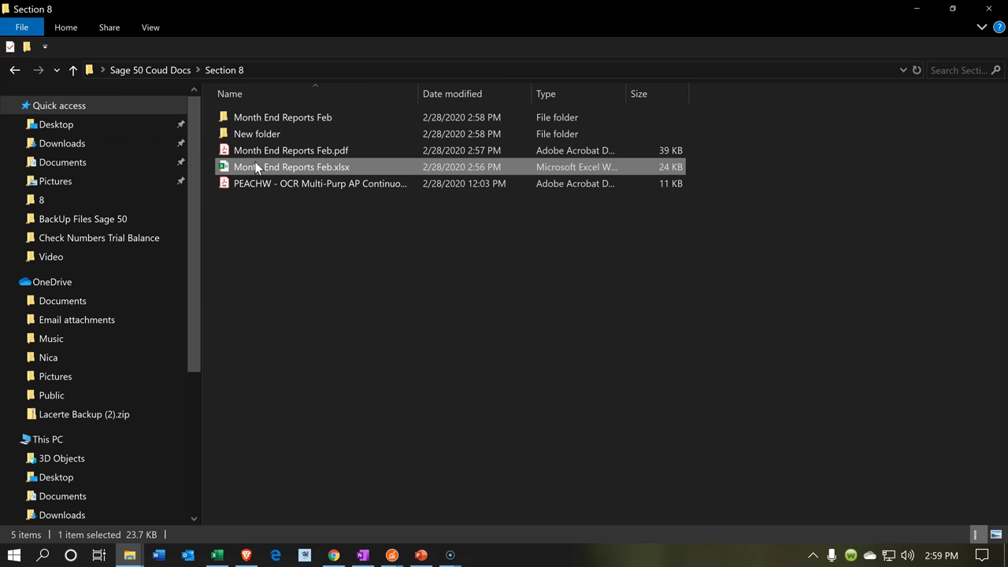
left_click(257, 149, "ctrl")
left_click(257, 149)
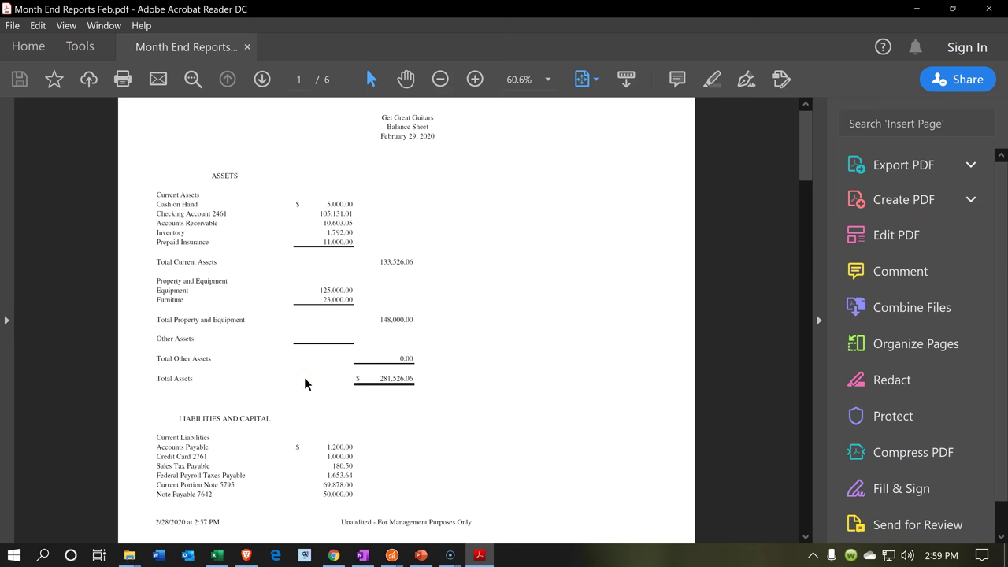
scroll(306, 383, "down", 10)
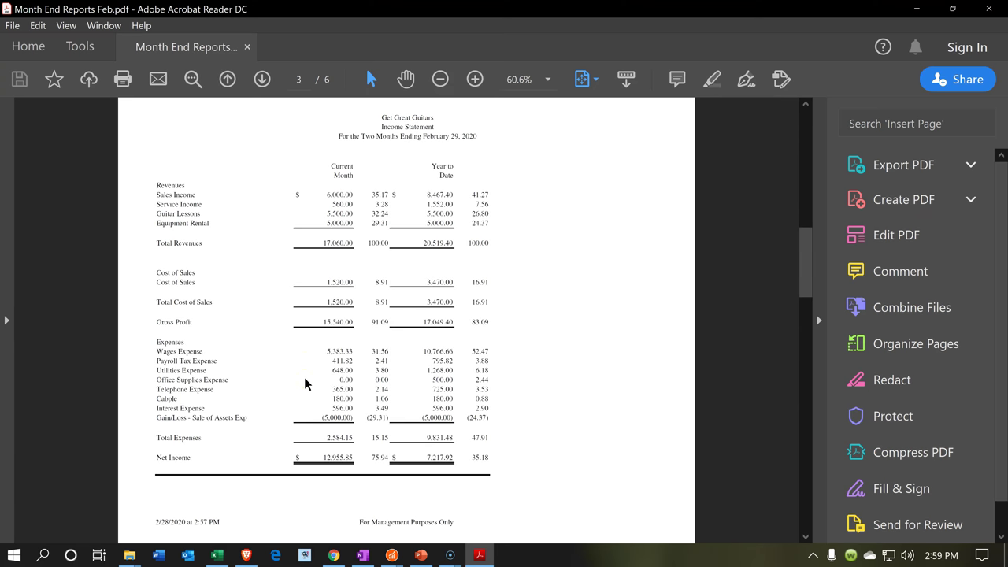
scroll(305, 382, "down", 3)
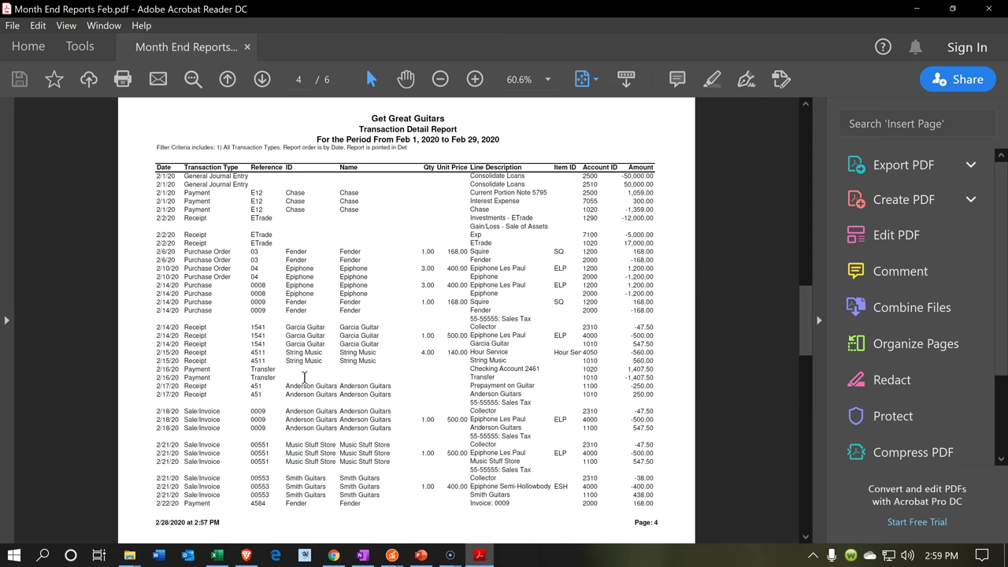
scroll(304, 378, "down", 6)
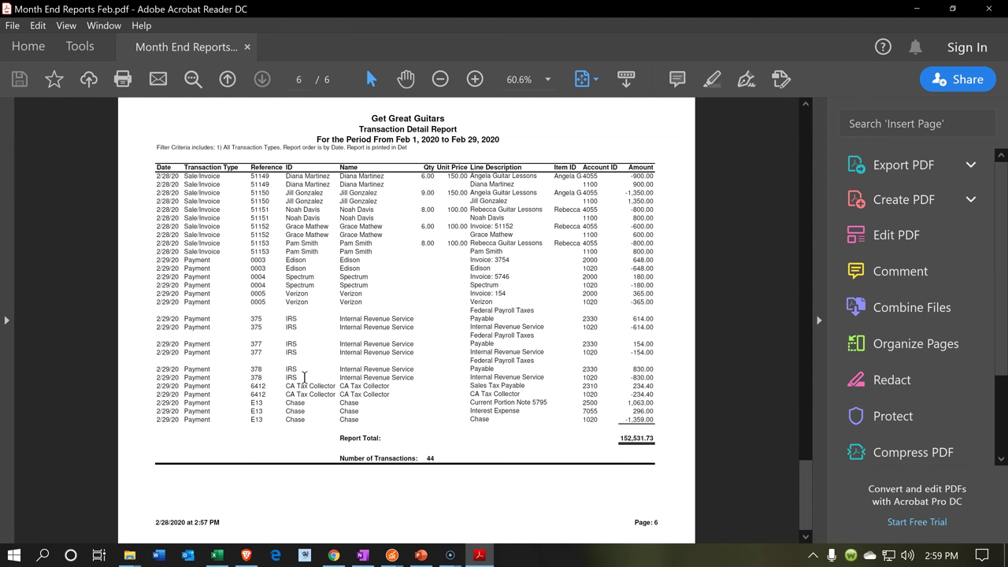
left_click(354, 352)
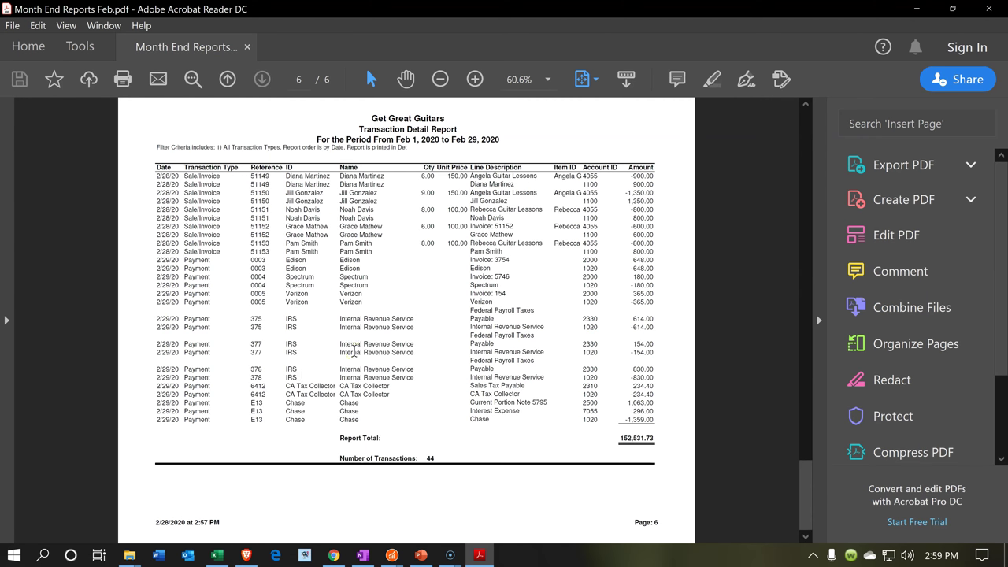